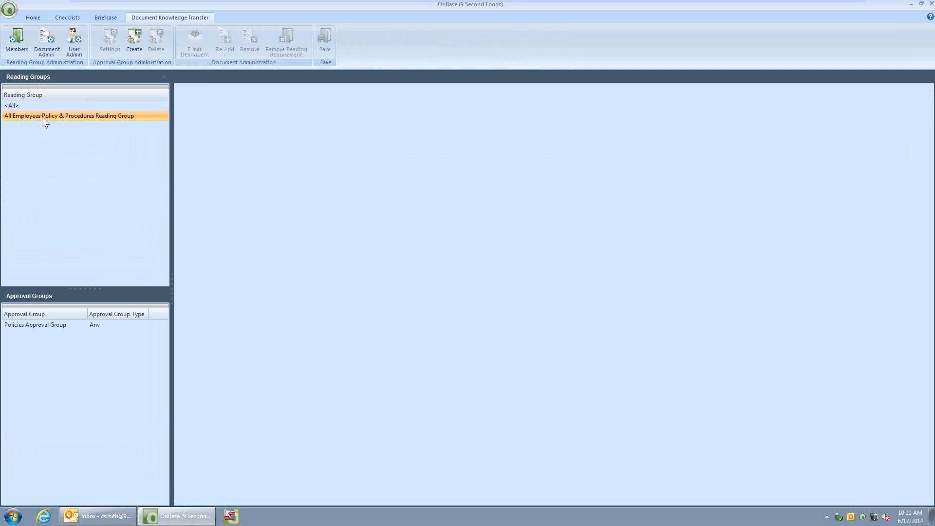
Add the third available user to the members of the All Employees Policy & Procedures Reading Group and save the change
click(20, 49)
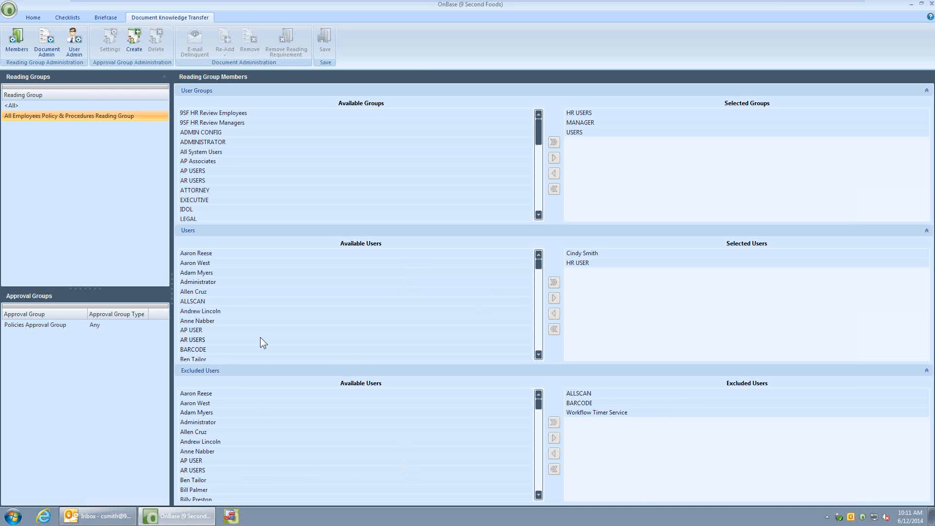
click(211, 273)
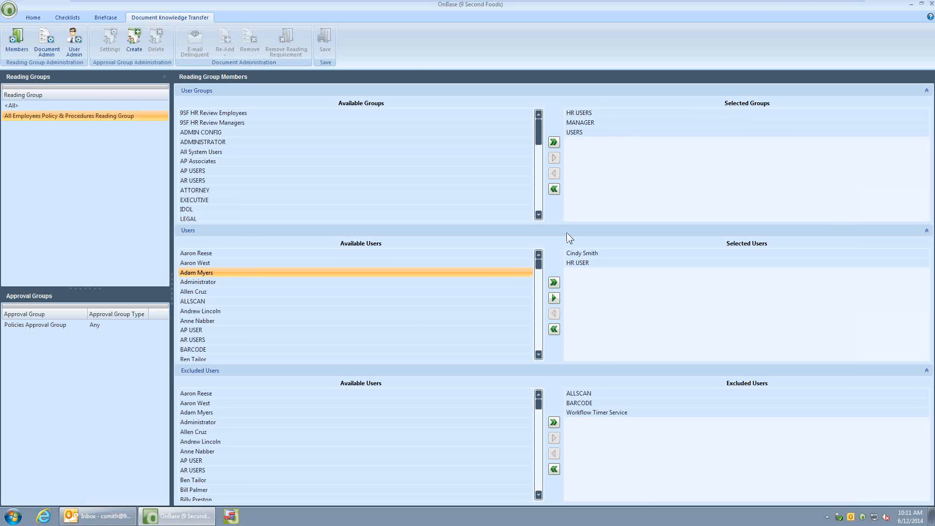
click(554, 299)
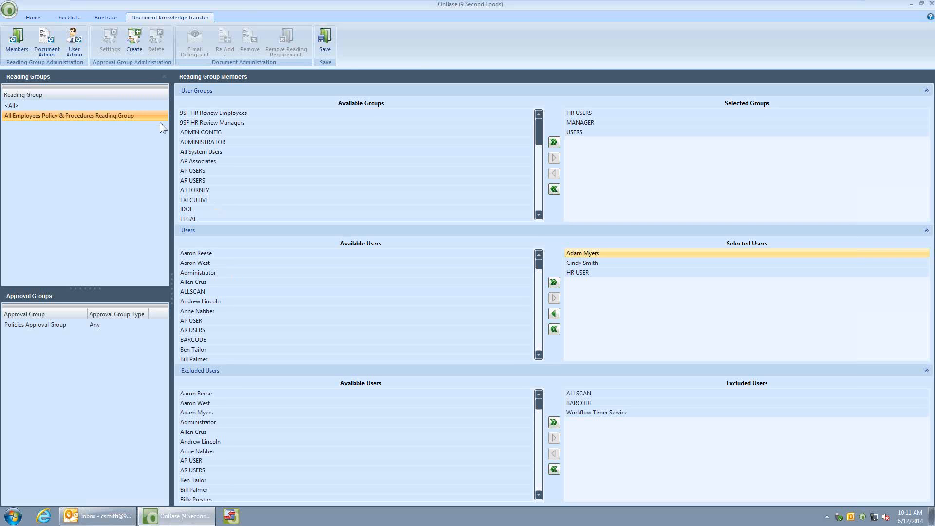
click(34, 18)
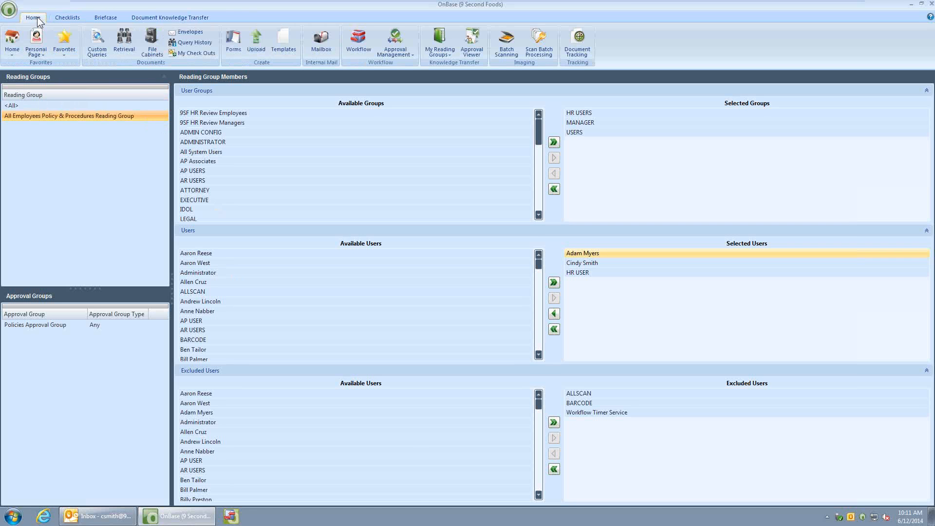
click(127, 39)
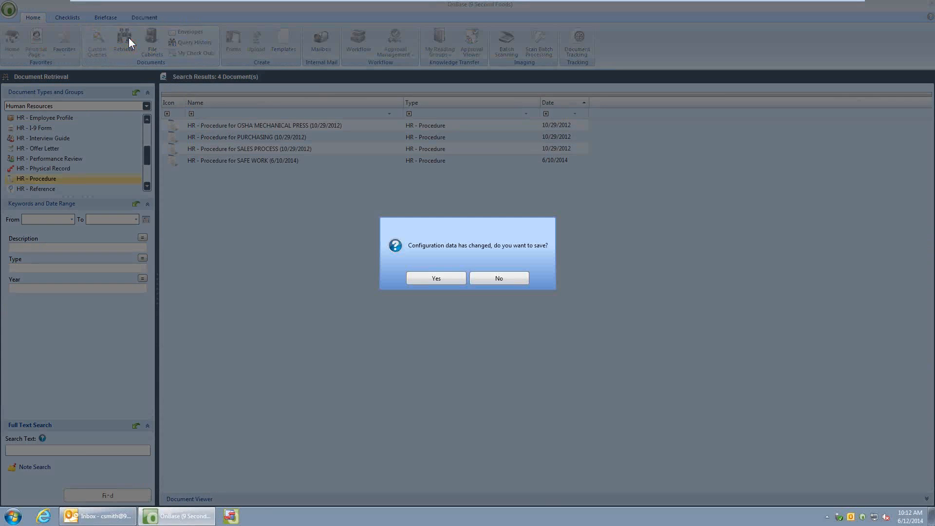
click(432, 279)
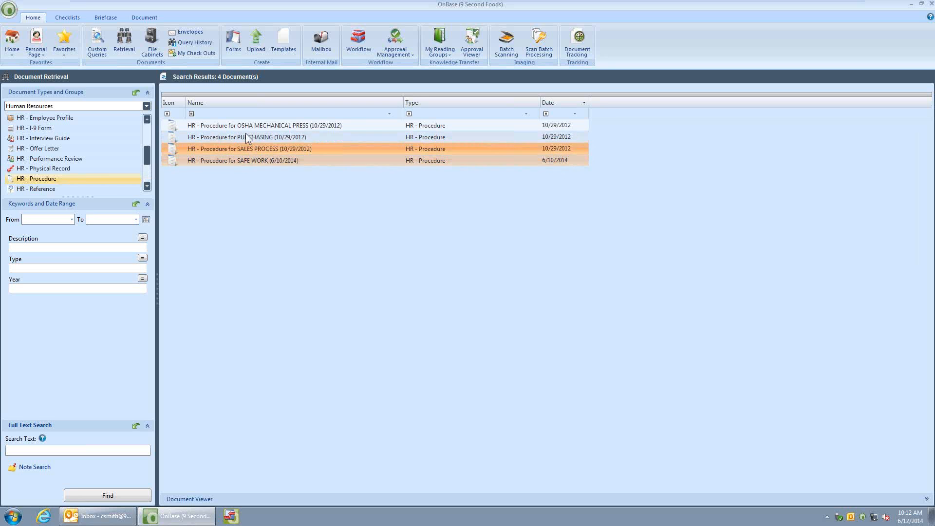
Open the HR - Procedure for SAFE WORK document and send it to the All Employees Policy & Procedures Reading Group
click(237, 160)
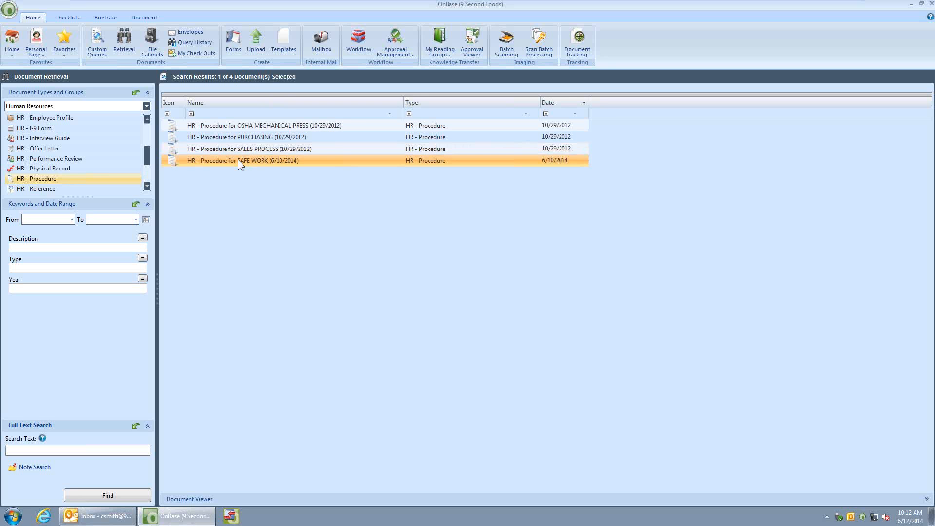
double_click(238, 159)
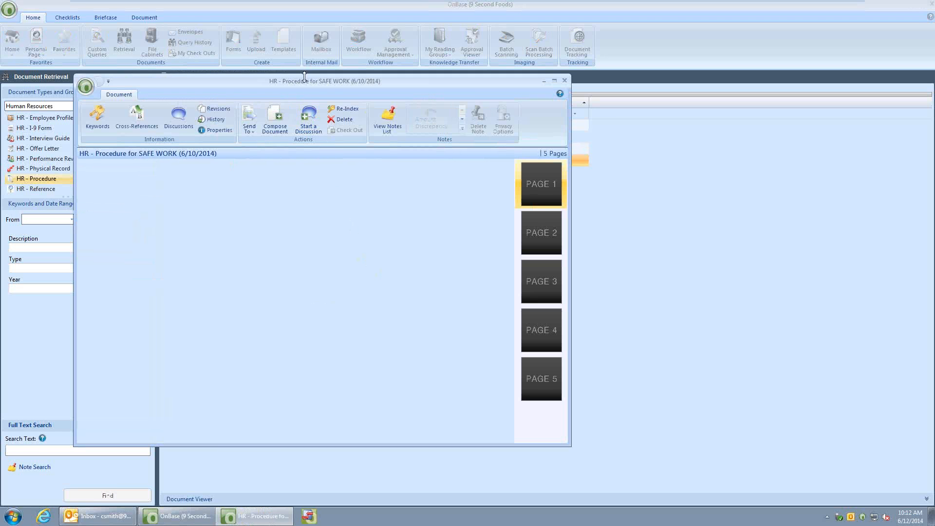
click(250, 130)
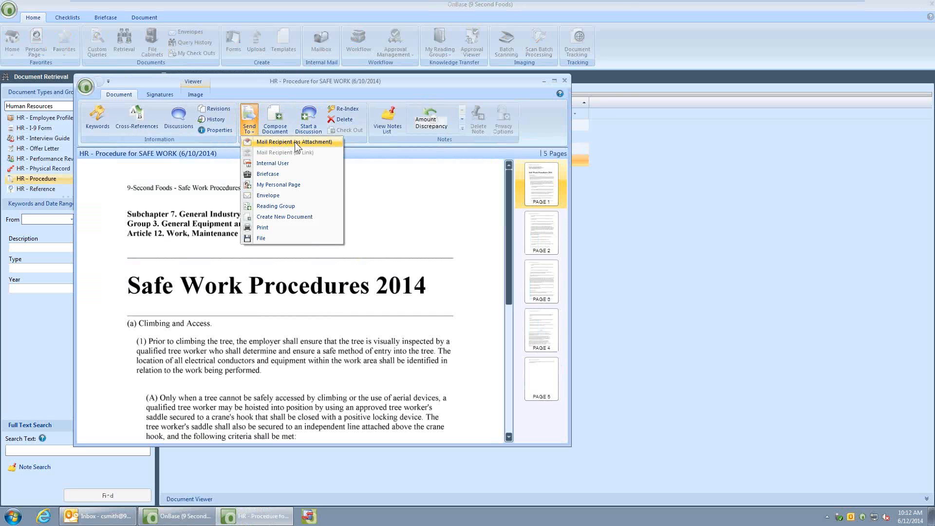
click(276, 207)
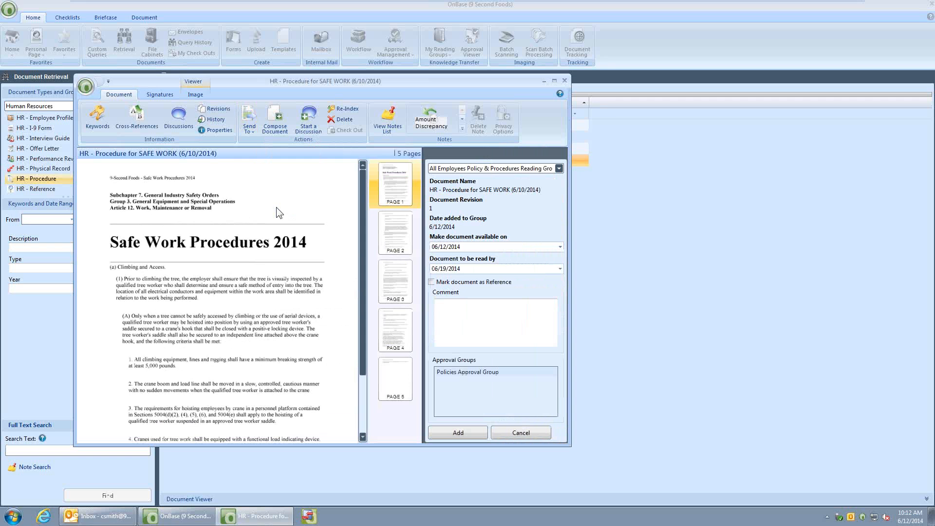
click(536, 169)
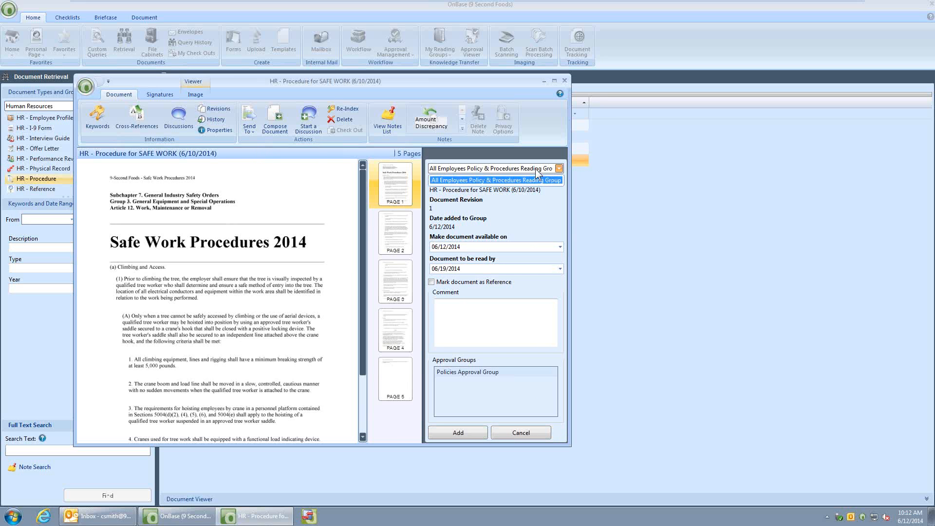
click(537, 171)
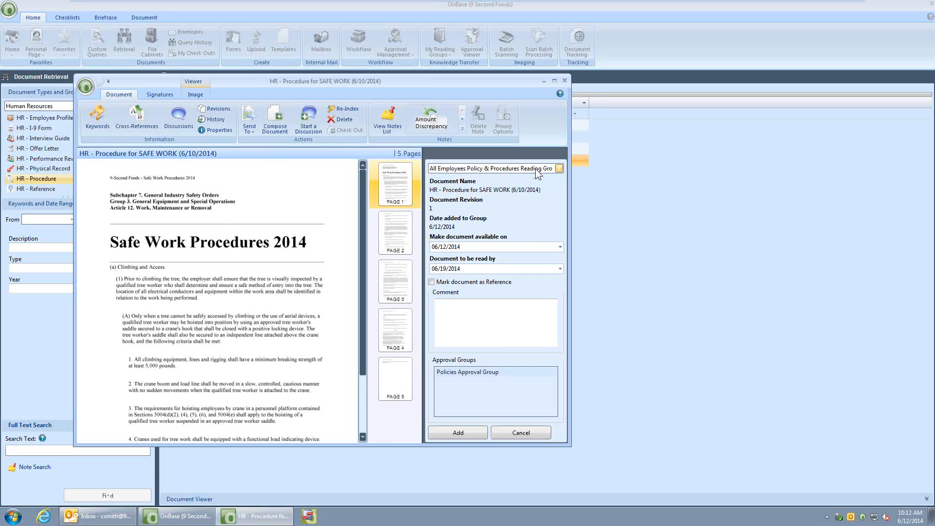
Add the procedure to the reading group with the comment "PLEASE Read this document NOW." and close the document
click(516, 270)
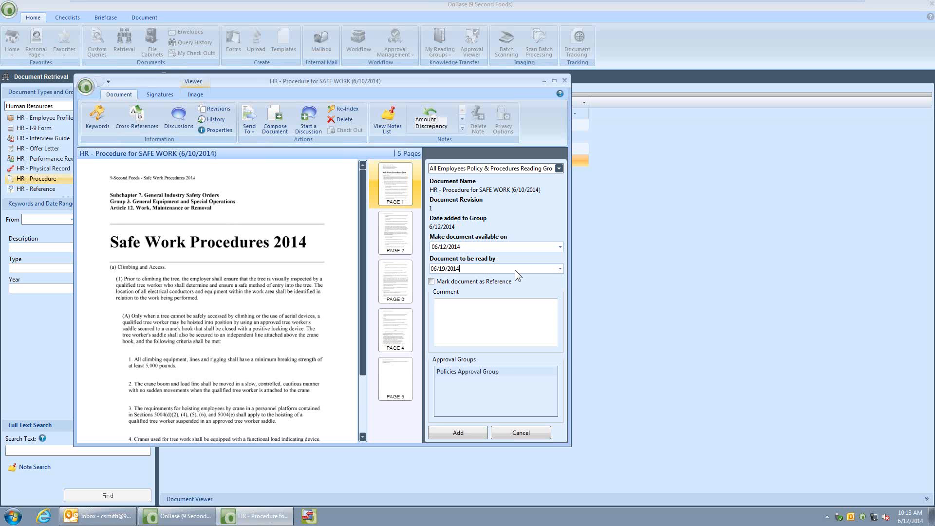
click(560, 268)
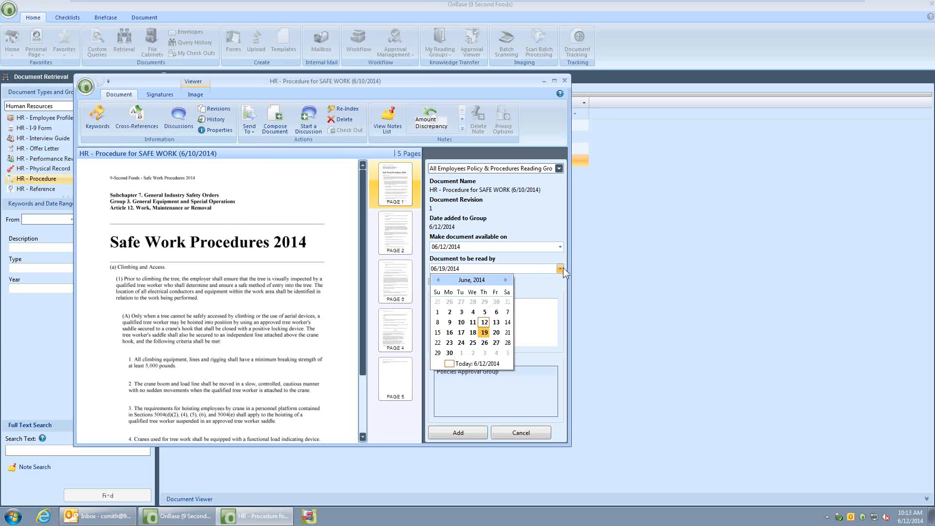
click(548, 292)
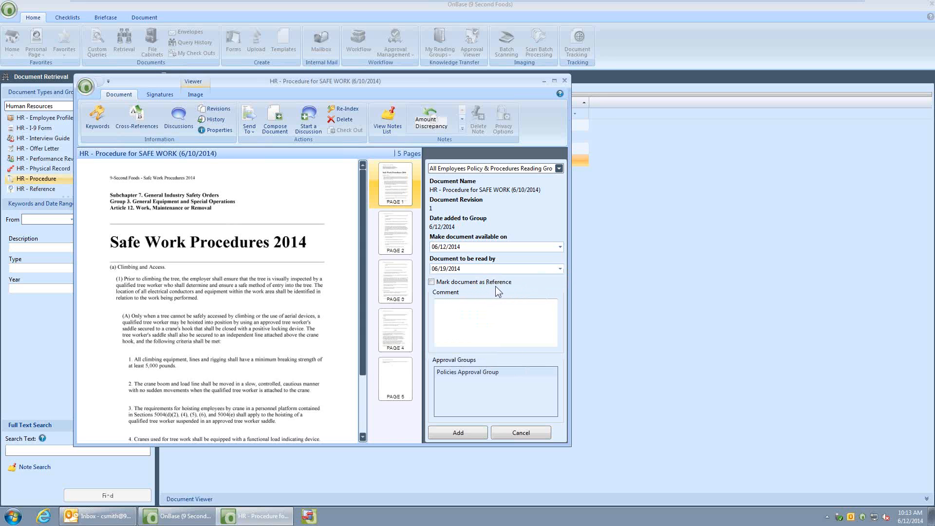
click(459, 313)
text(PLEASE Read this document NOW>)
key(BackSpace)
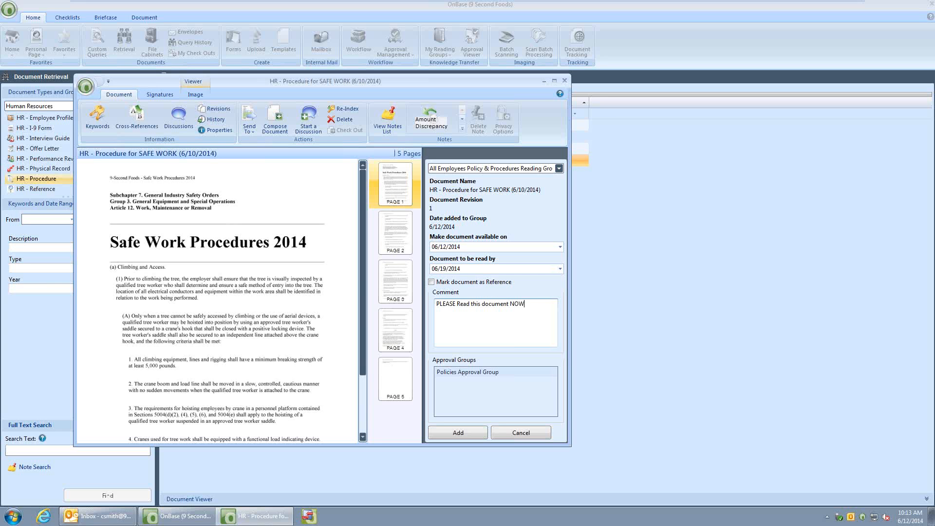
text(.)
click(457, 434)
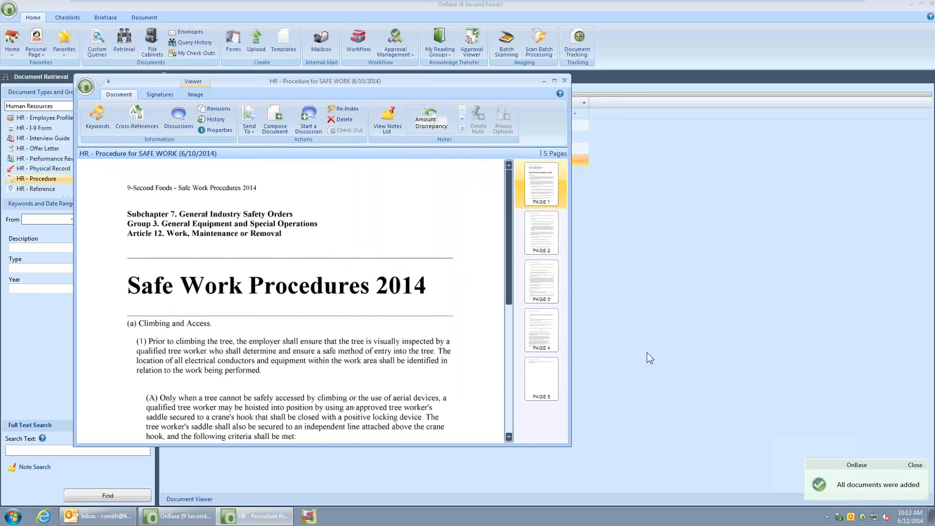
click(565, 81)
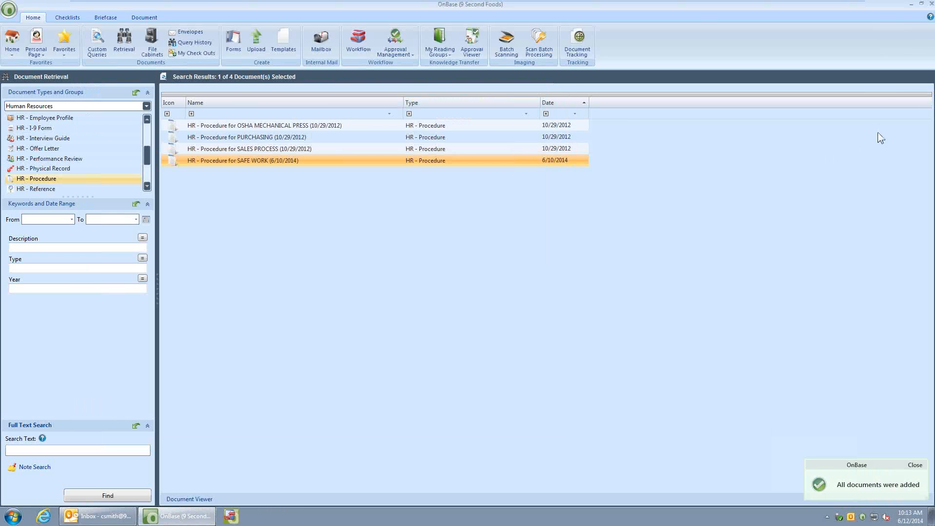
Switch to Outlook, read the newly received reading group notification for the SAFE WORK procedure and delete the message
click(914, 10)
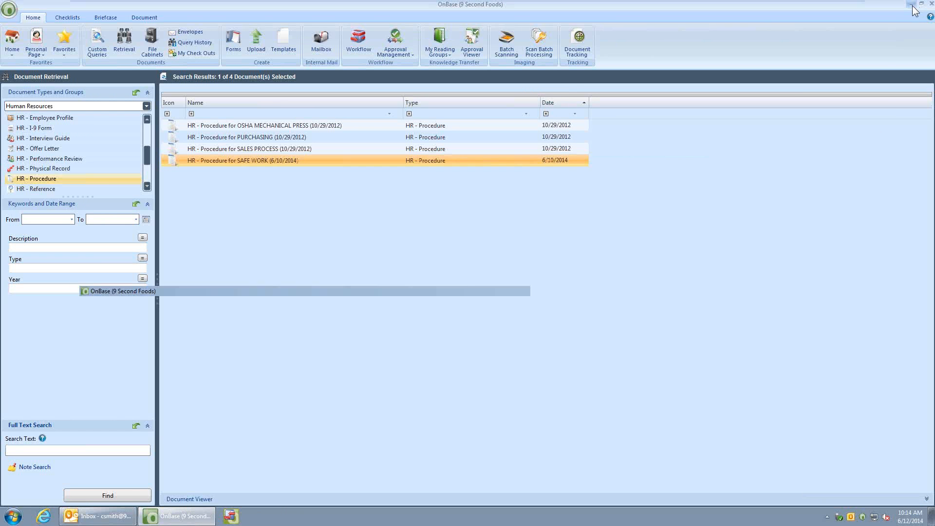
click(102, 516)
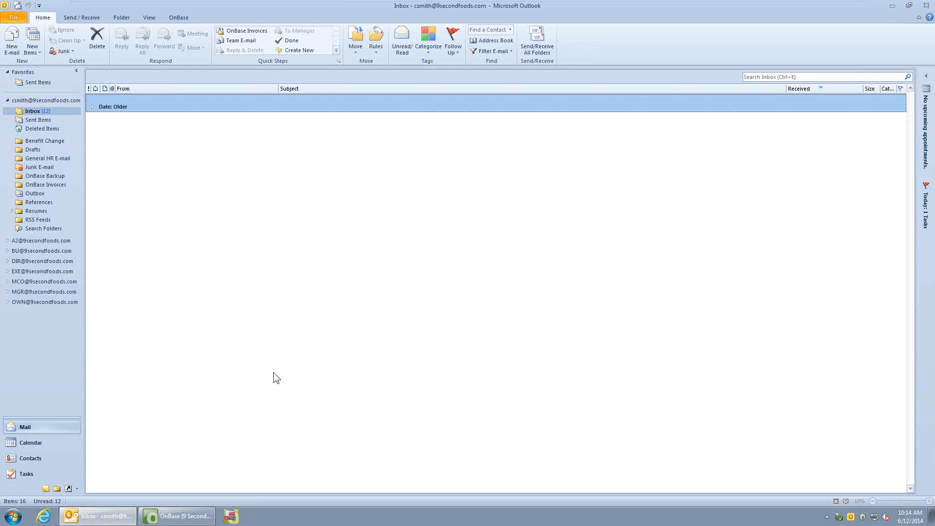
click(533, 42)
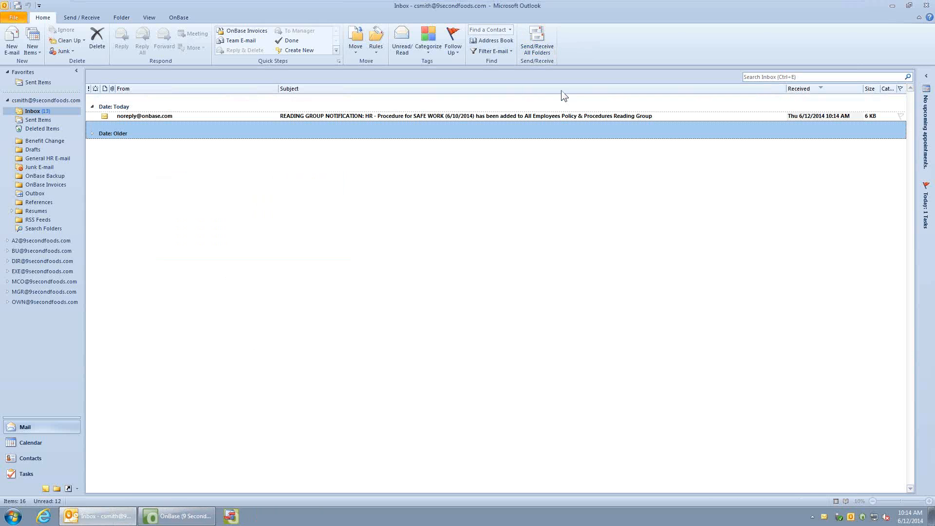
double_click(440, 117)
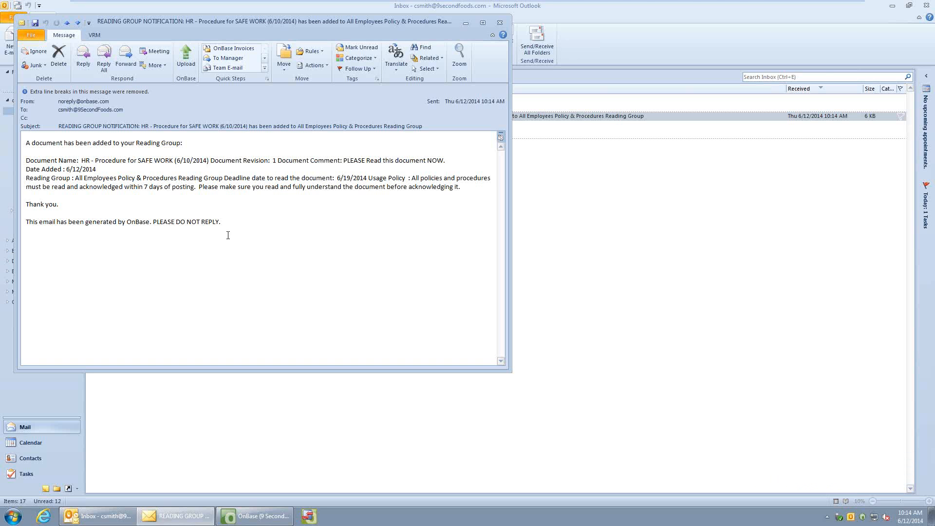
click(59, 56)
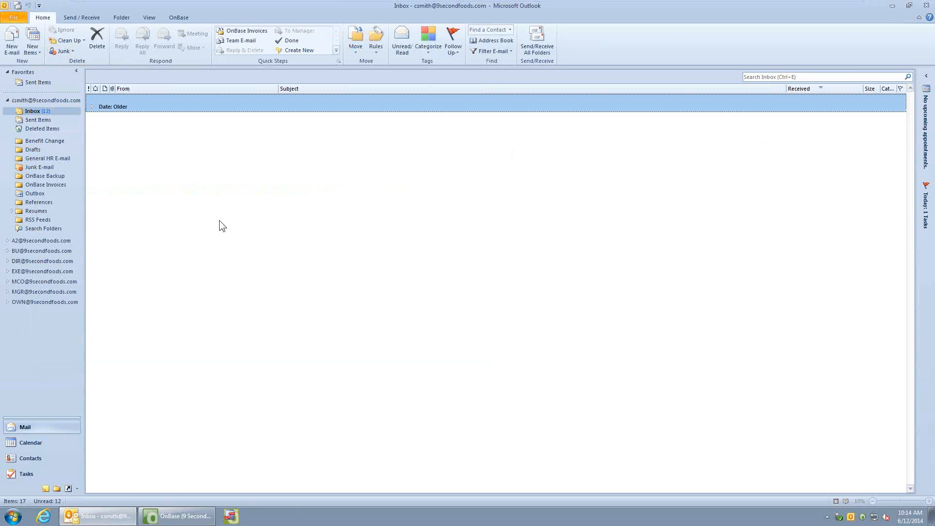
Switch back to OnBase and open the Sales Process Quiz in Tests and Surveys Administration
click(891, 7)
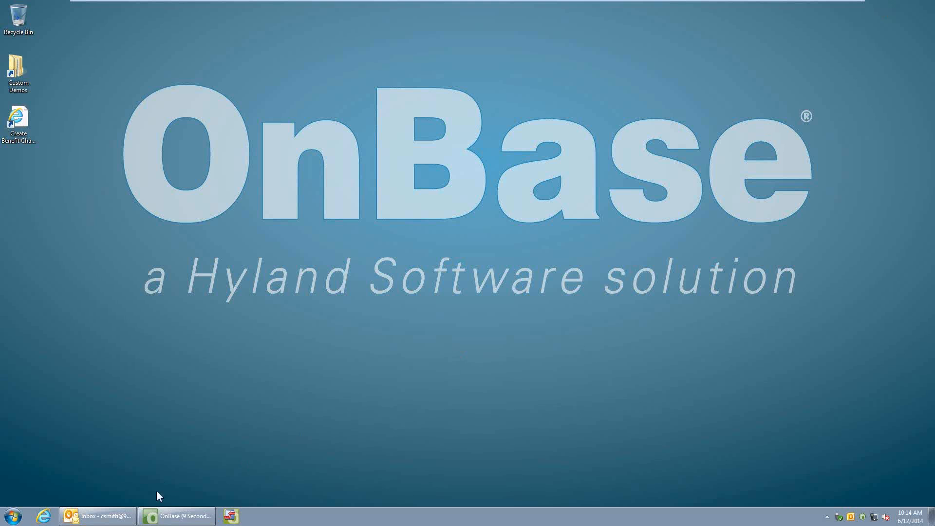
click(177, 516)
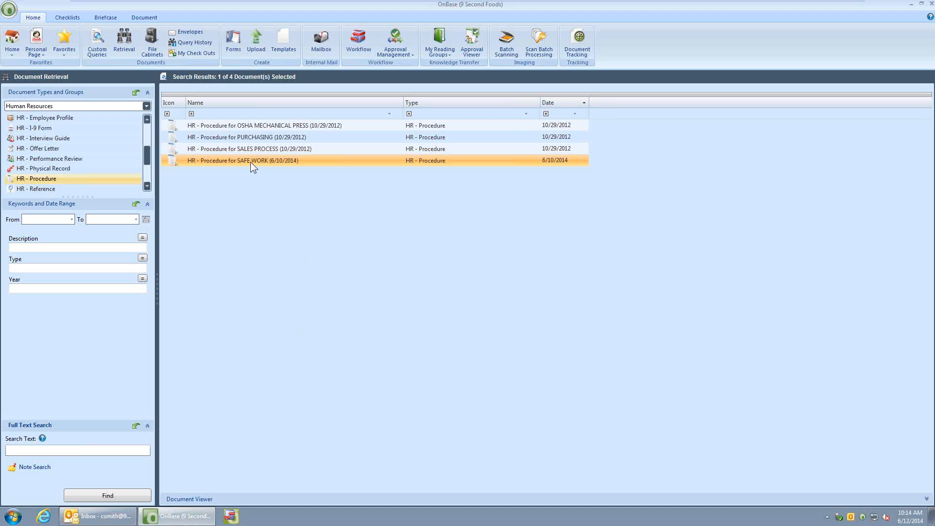
click(9, 10)
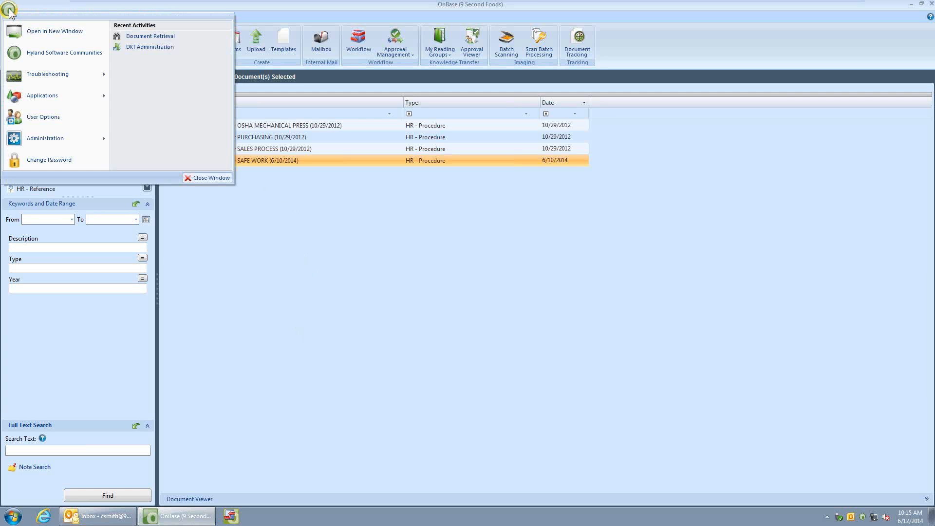
mouse_move(54, 138)
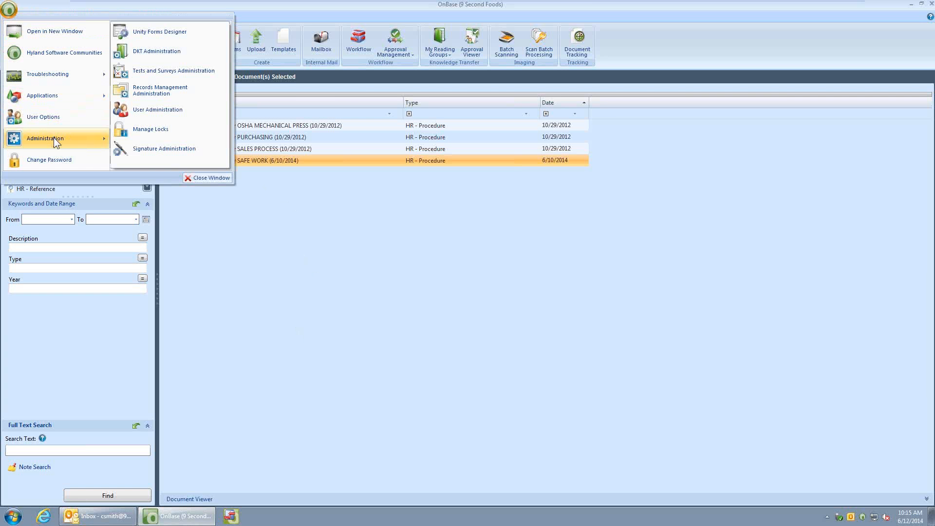
click(166, 69)
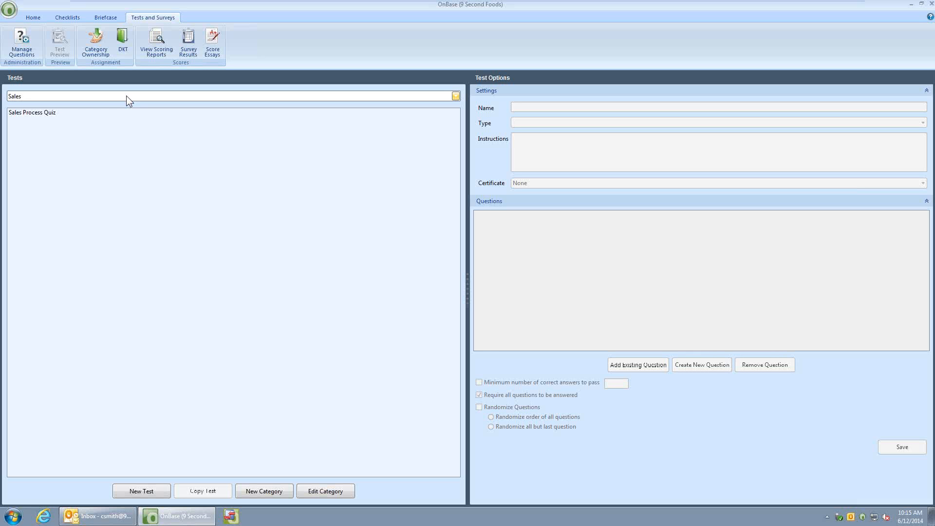
click(52, 114)
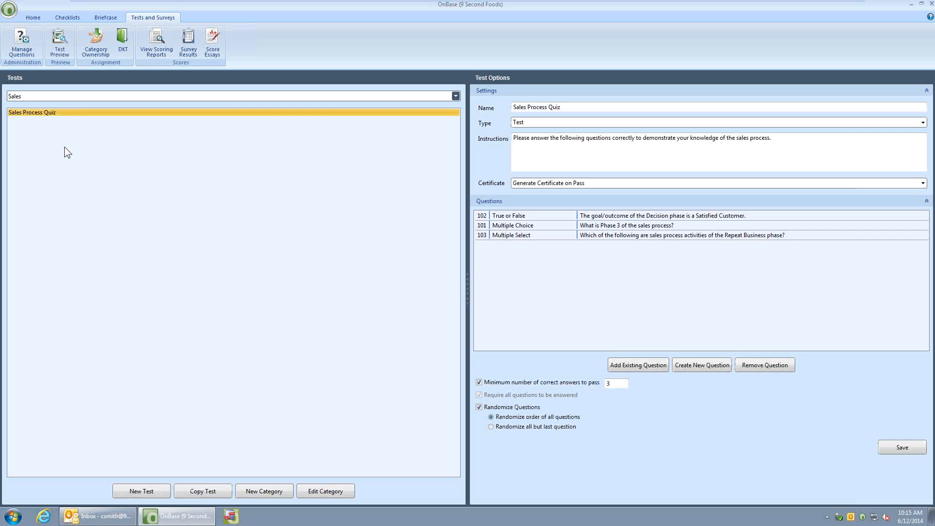
Examine the category, type and certificate options of the Sales Process Quiz, keeping Generate Certificate on Pass selected
click(92, 97)
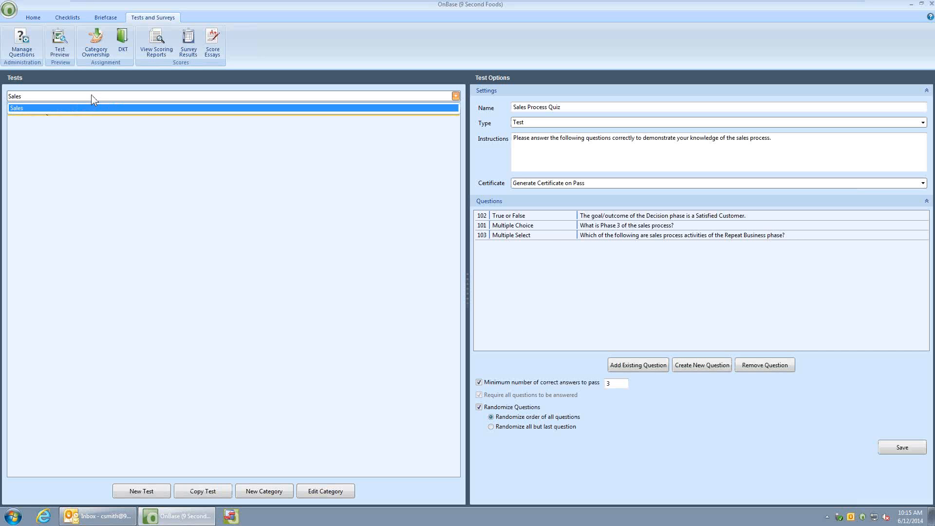
click(91, 95)
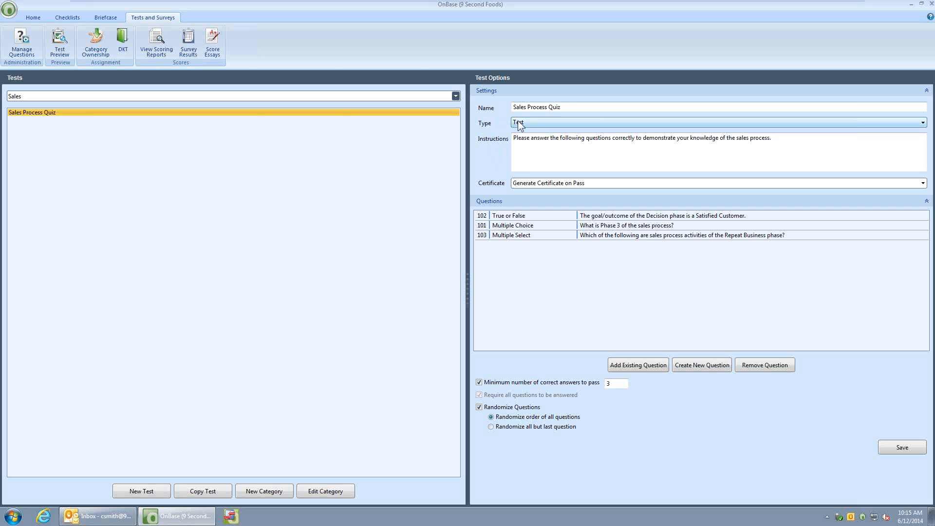
click(538, 125)
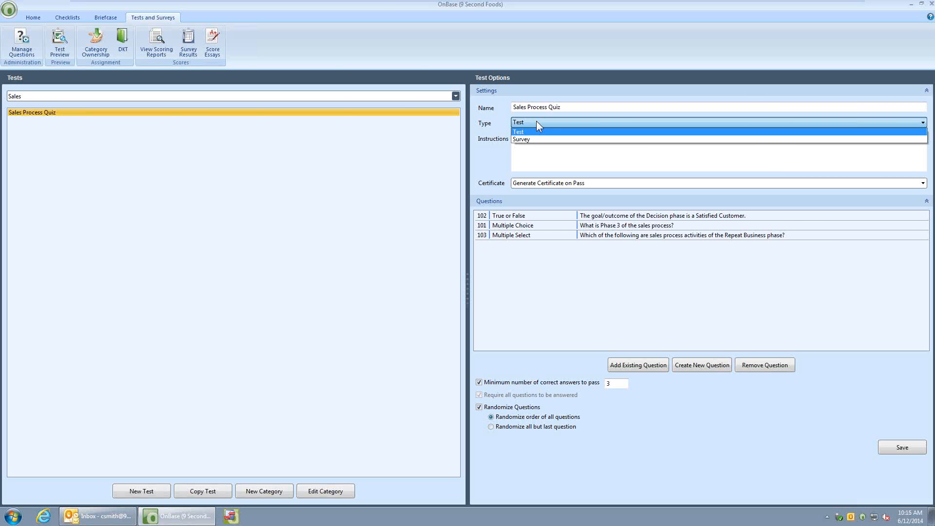
click(495, 120)
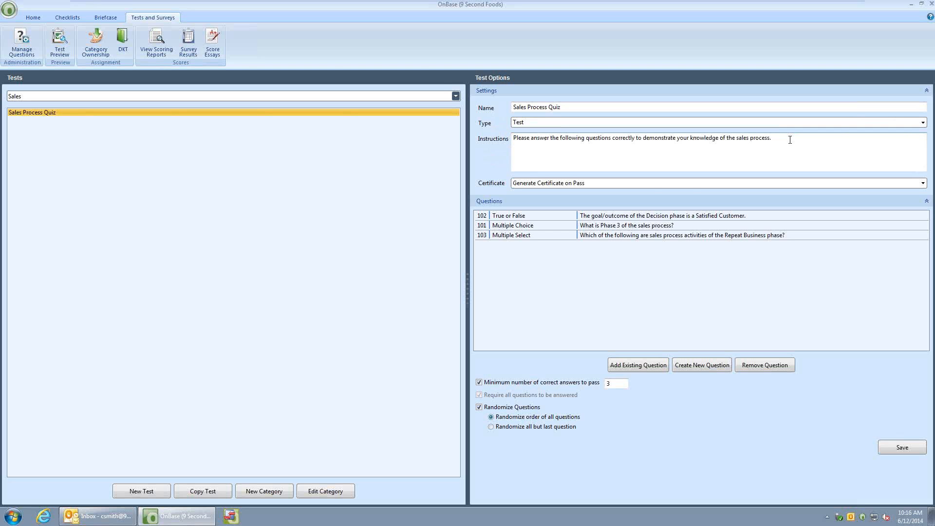
click(612, 189)
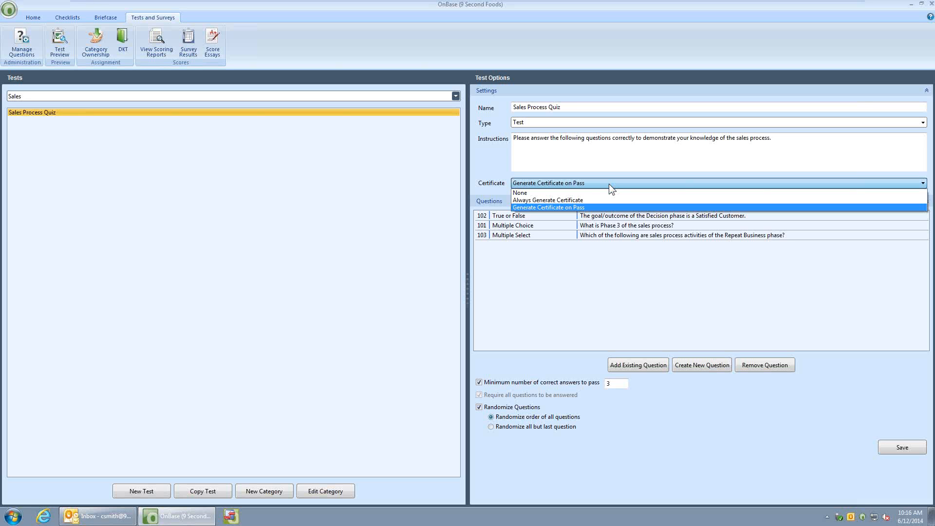
click(587, 207)
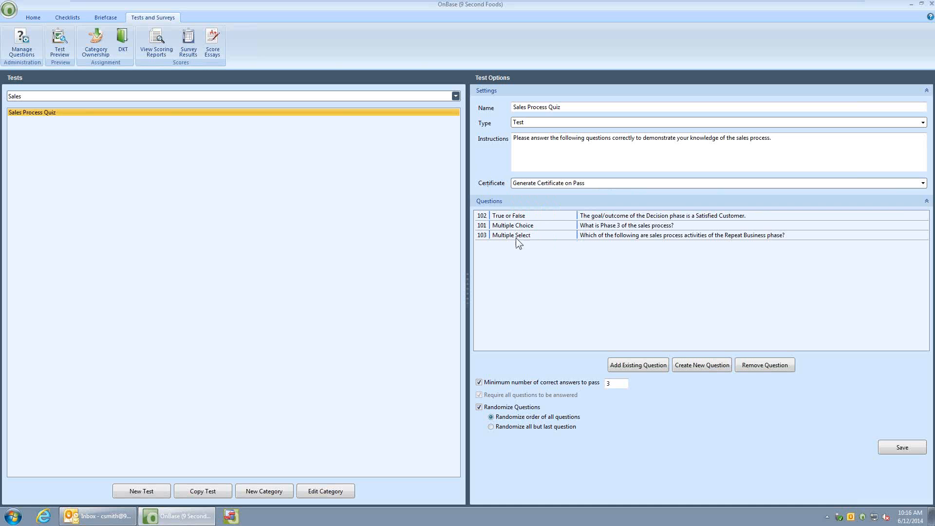
Examine the True or False question about the Decision phase, including its question text, both answers and feedback, and finish the question editor
click(517, 215)
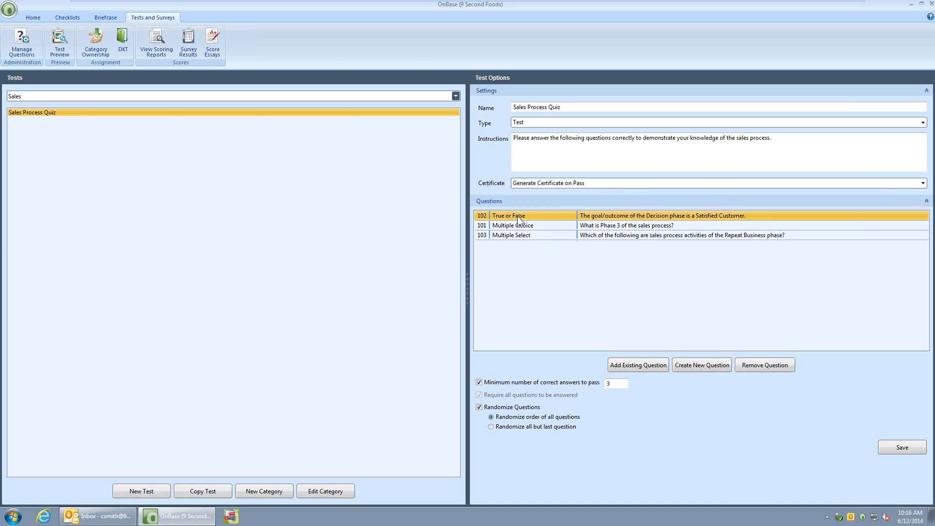
double_click(517, 215)
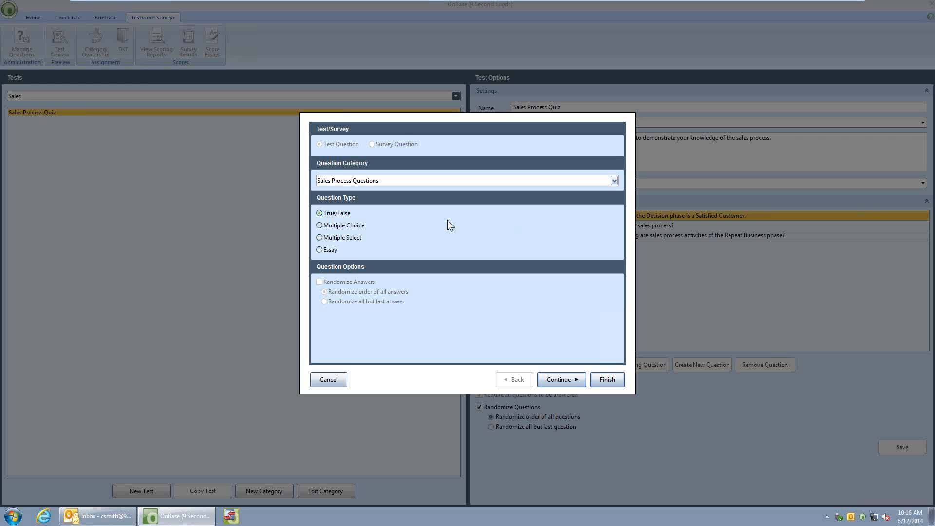
drag(399, 118, 222, 118)
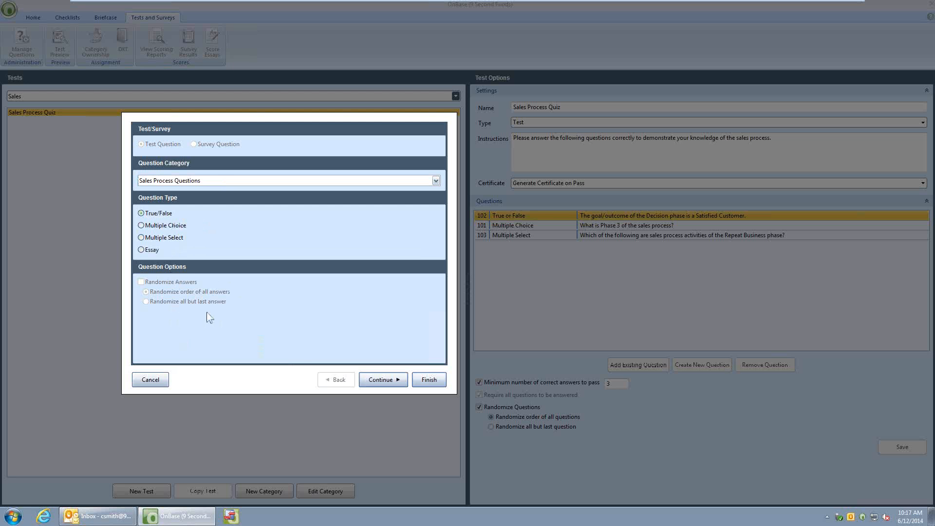
click(380, 380)
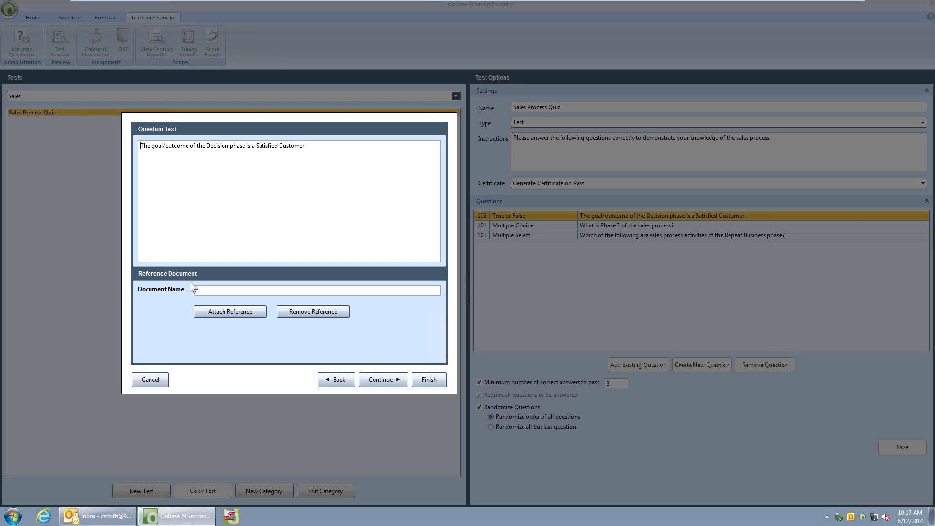
click(376, 382)
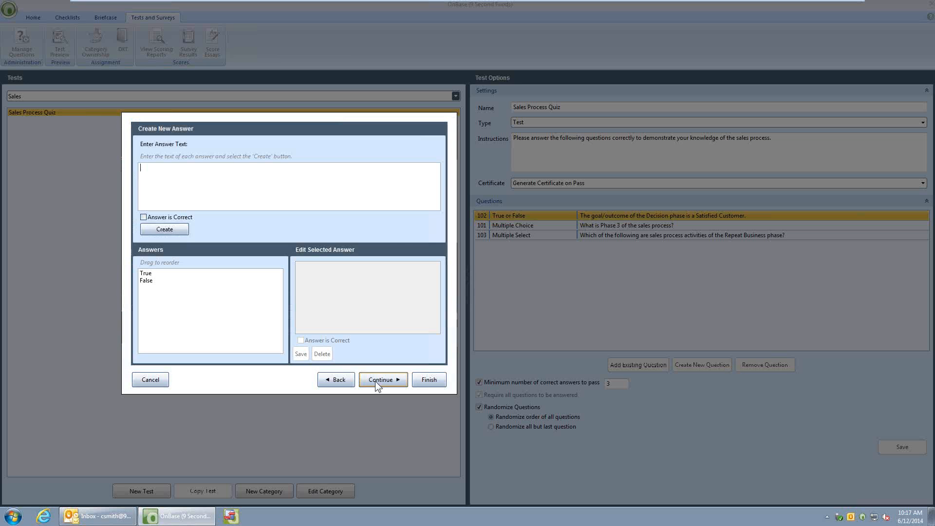
click(152, 275)
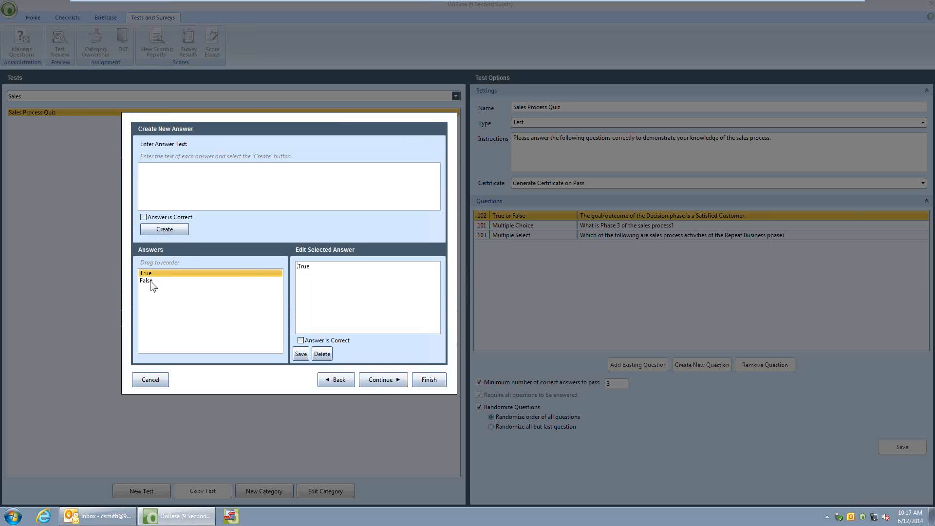
click(151, 281)
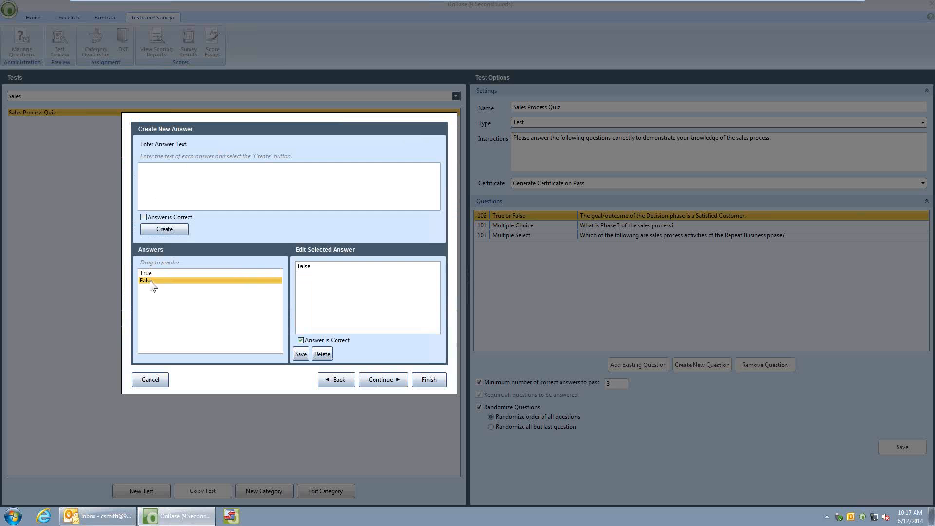
click(300, 340)
click(387, 382)
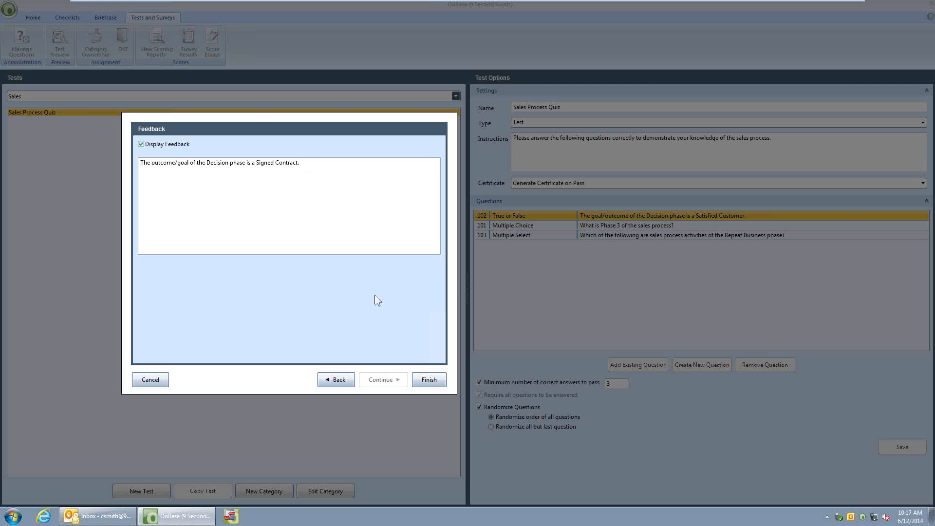
click(429, 380)
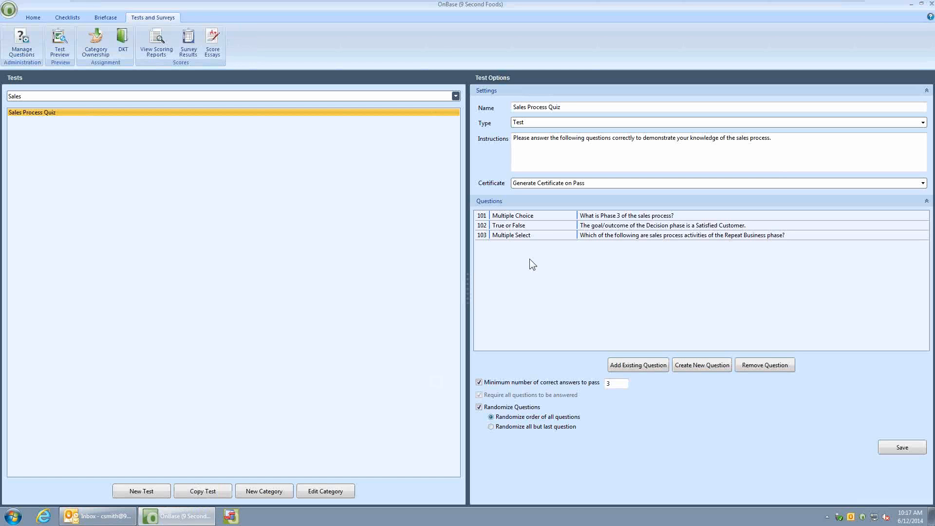
Open the Multiple Choice question "What is Phase 3 of the sales process?" and proceed through its options and text to its answers
double_click(536, 215)
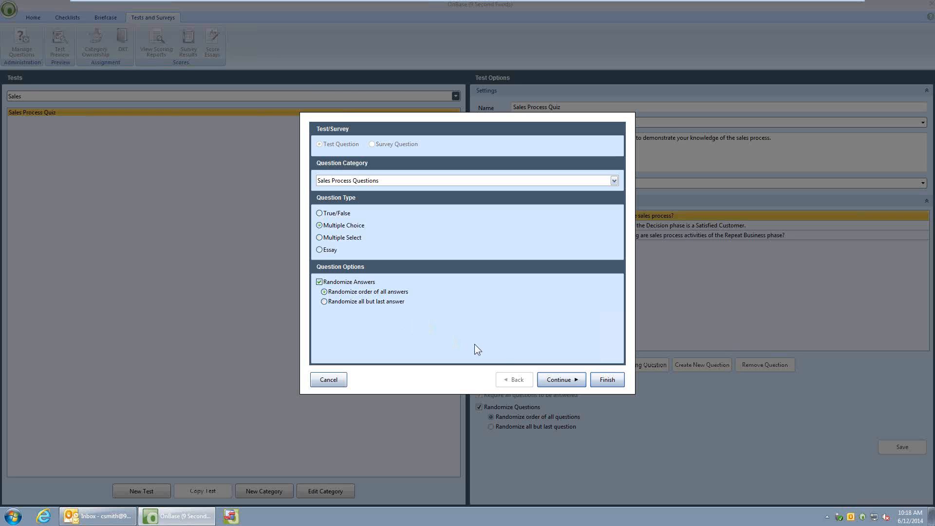
click(567, 380)
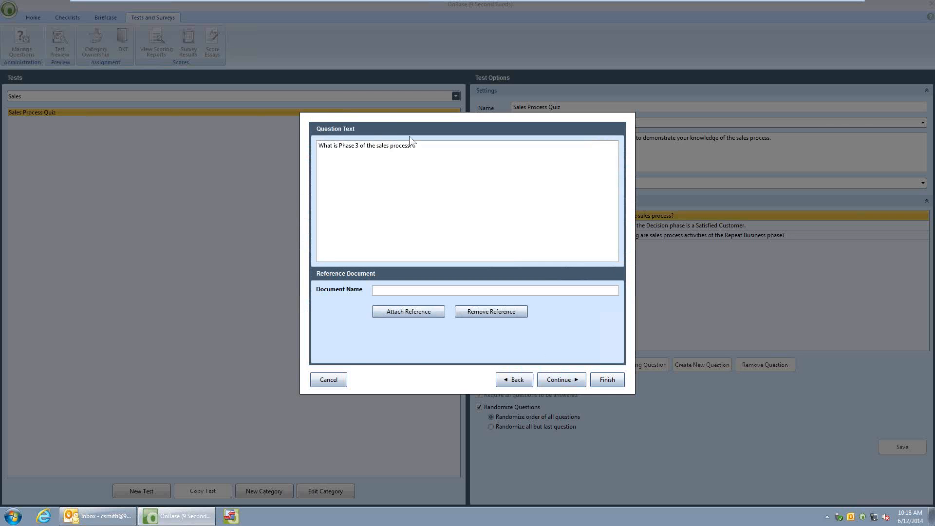
click(555, 382)
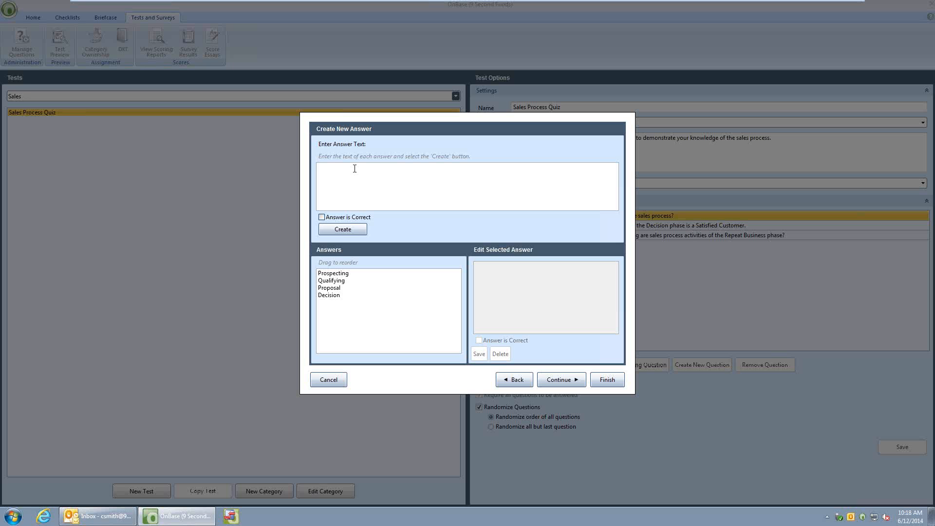
Create a trial answer "Test" for the Phase 3 question and delete it again
text(Test)
click(343, 229)
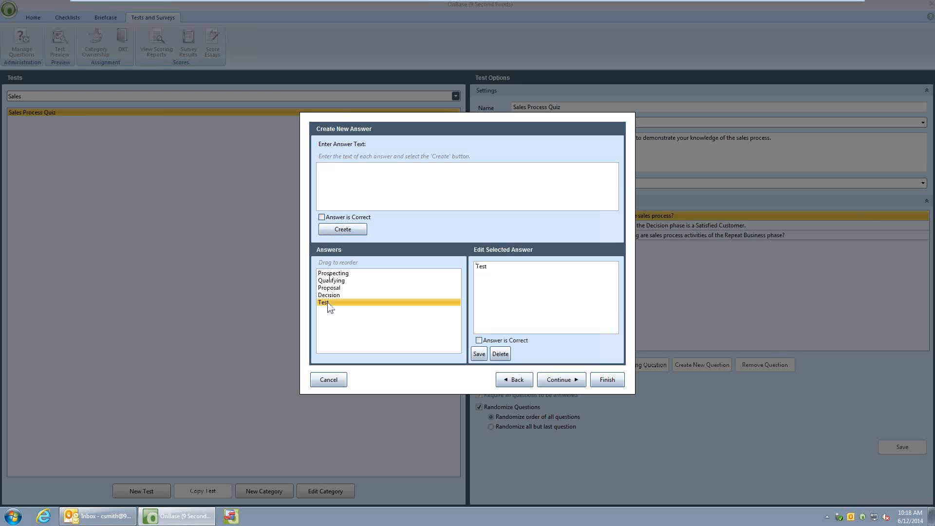
click(500, 354)
Examine each answer of the Phase 3 question and its feedback text, and finish the question editor
click(342, 274)
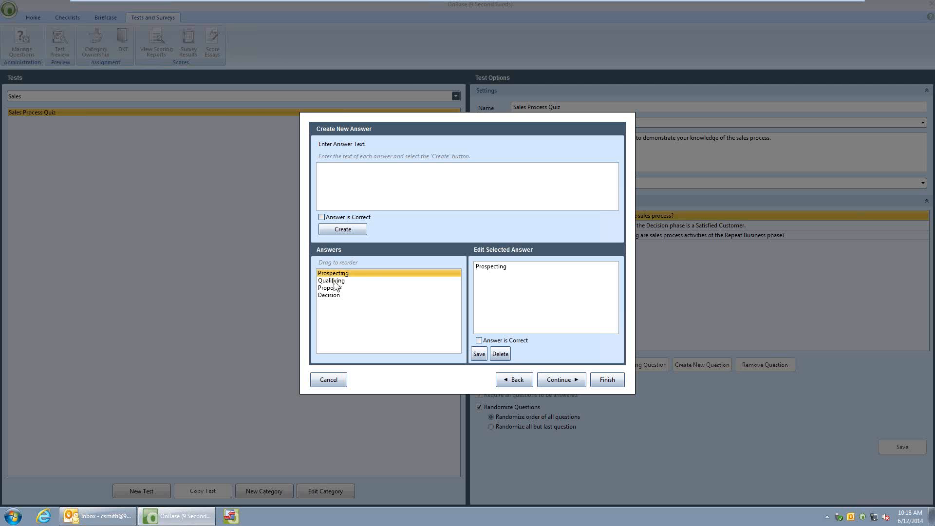
click(333, 281)
click(334, 289)
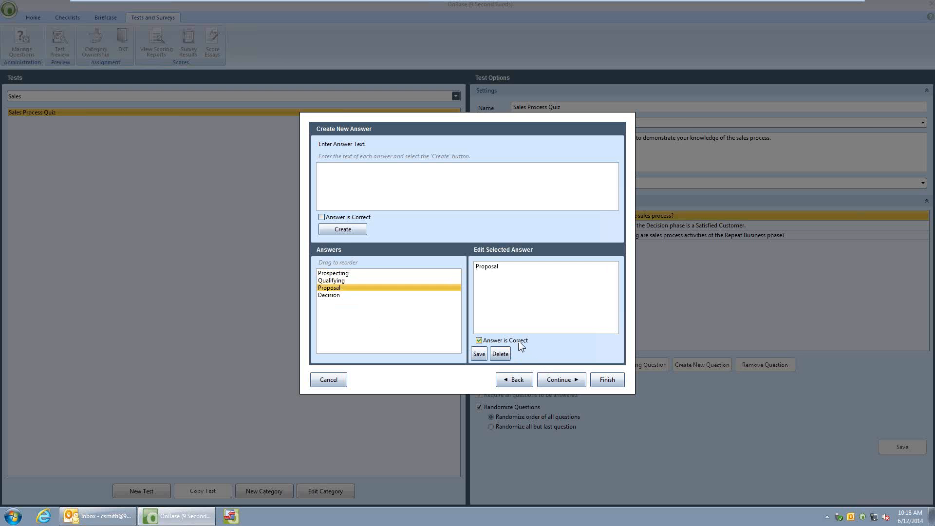
click(361, 295)
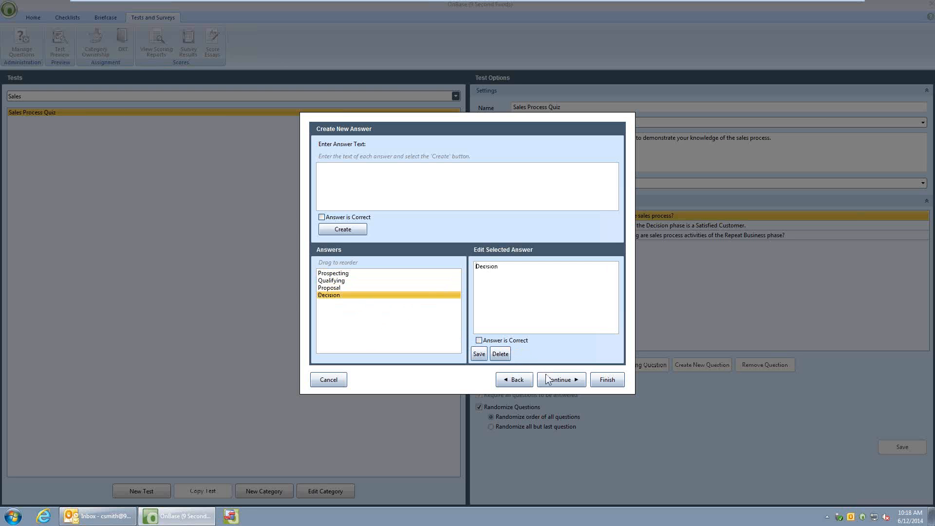
click(562, 380)
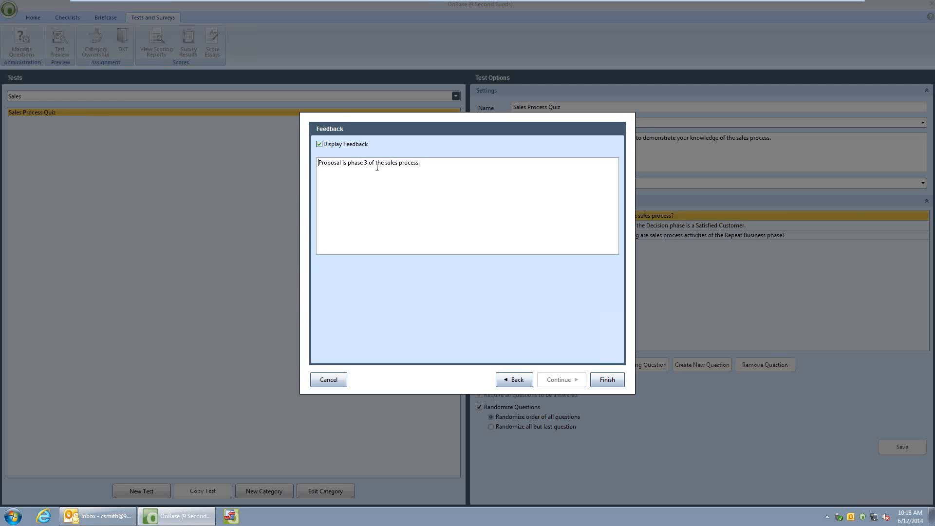
click(614, 379)
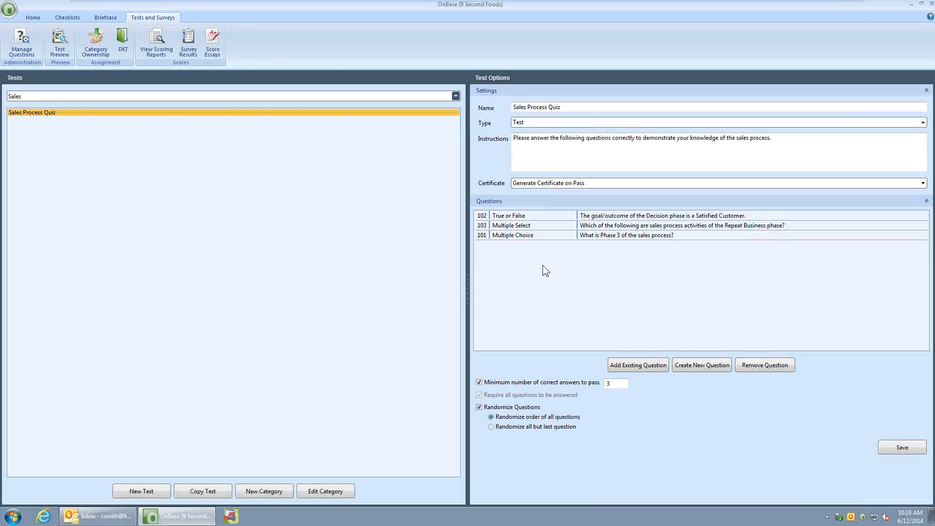
Examine the Multiple Select question about Repeat Business phase activities, checking which of its answers are marked correct, and finish the question editor
double_click(518, 227)
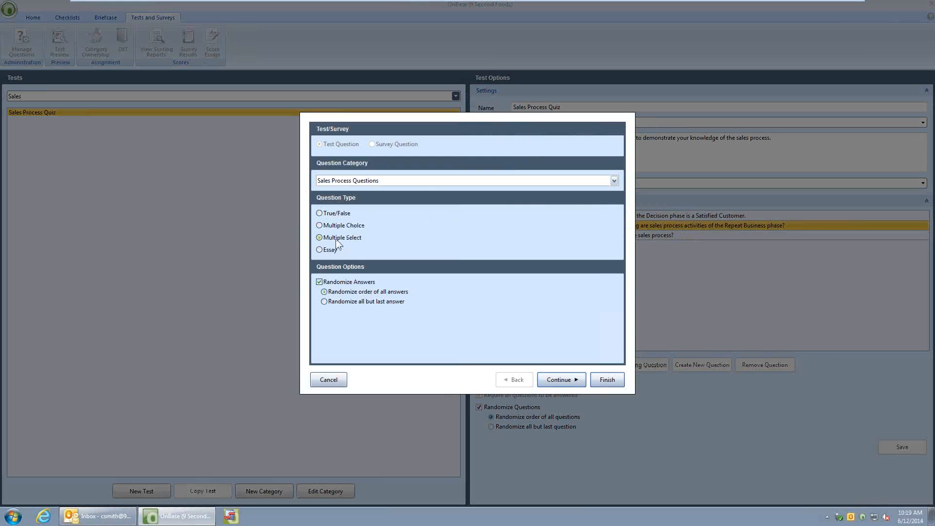
click(556, 381)
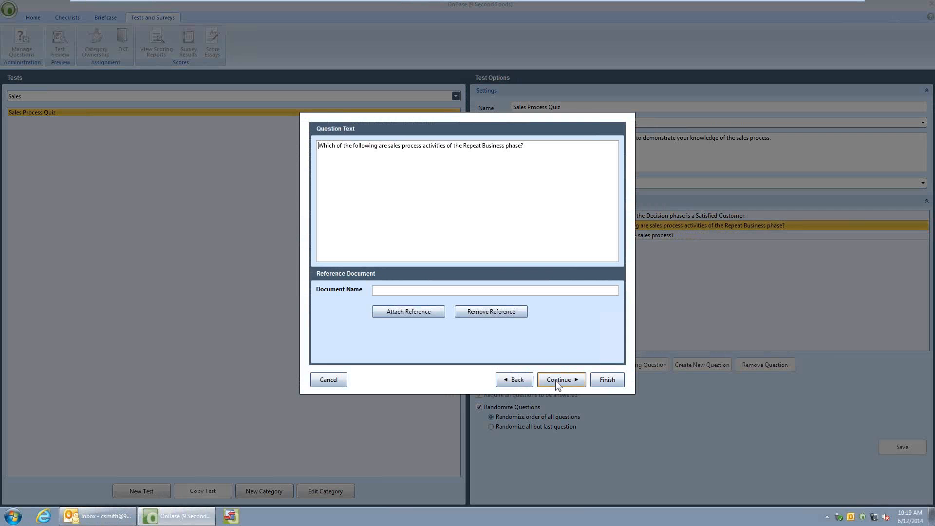
click(555, 380)
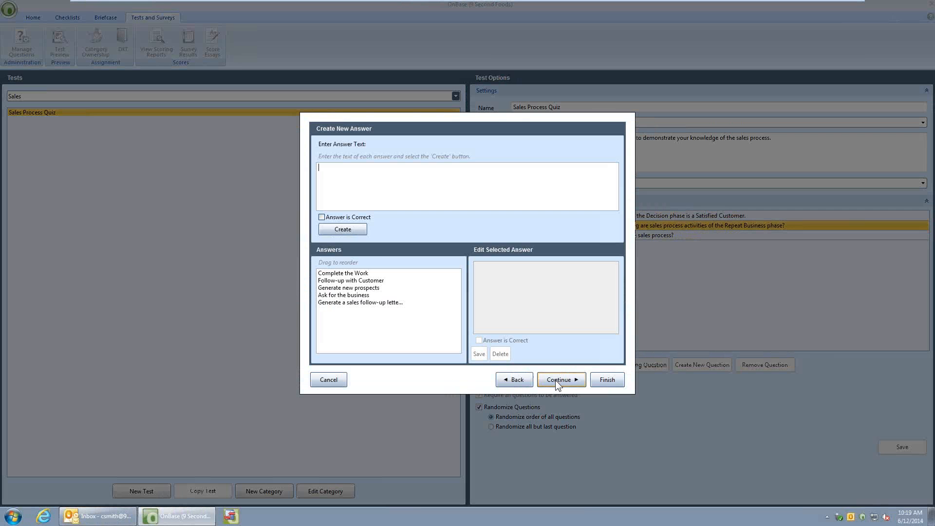
click(359, 274)
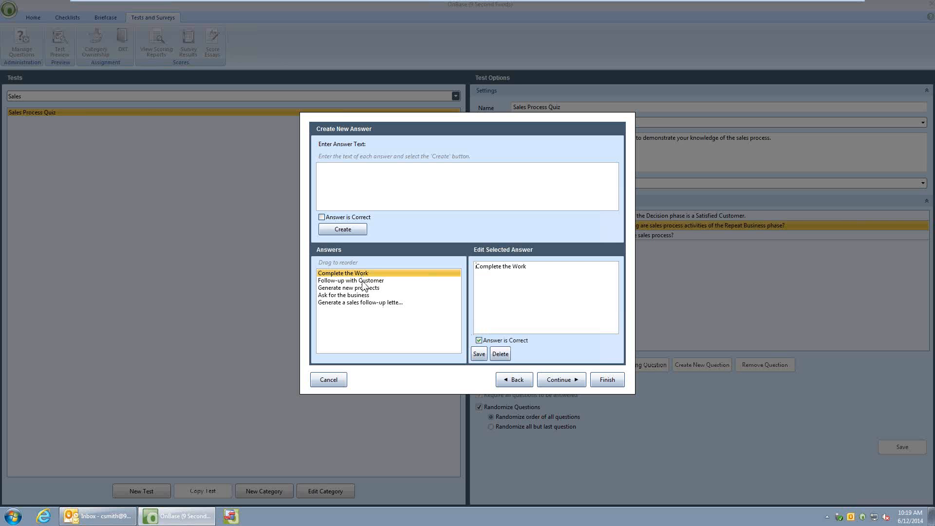
click(363, 283)
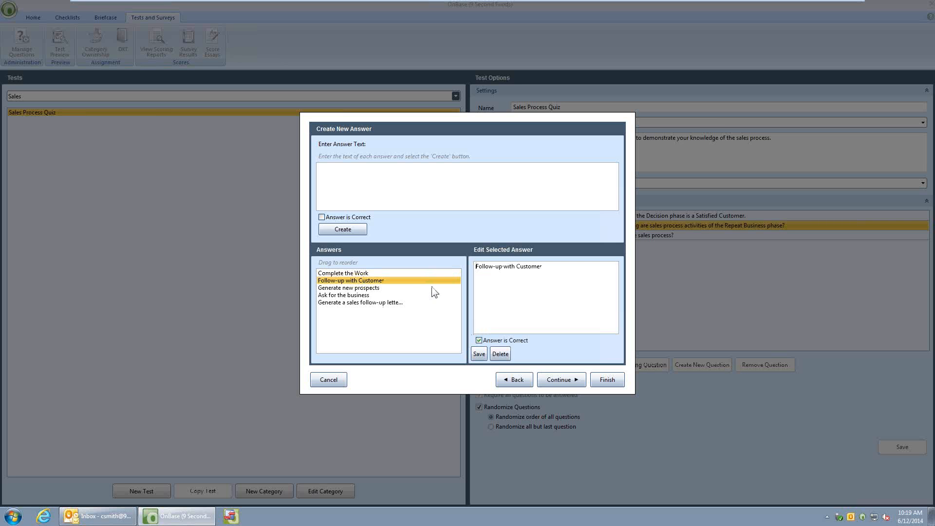
click(371, 290)
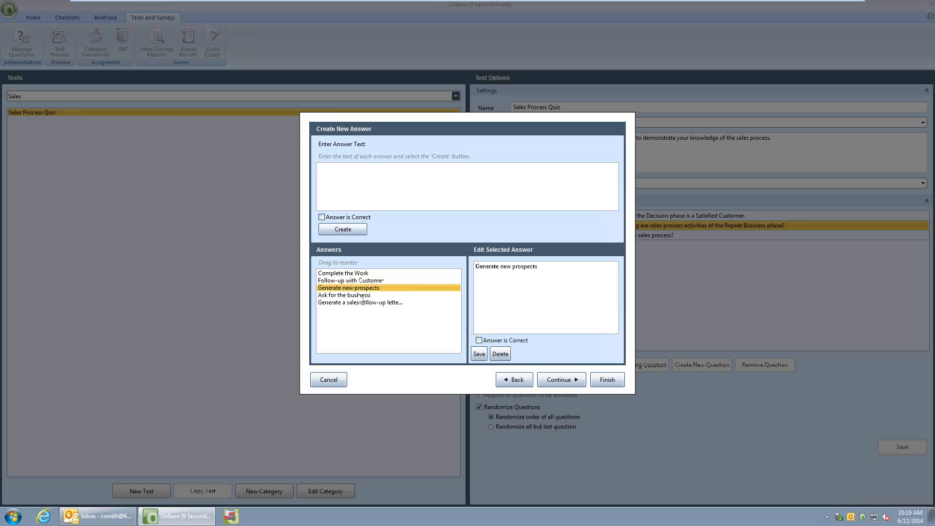
click(354, 297)
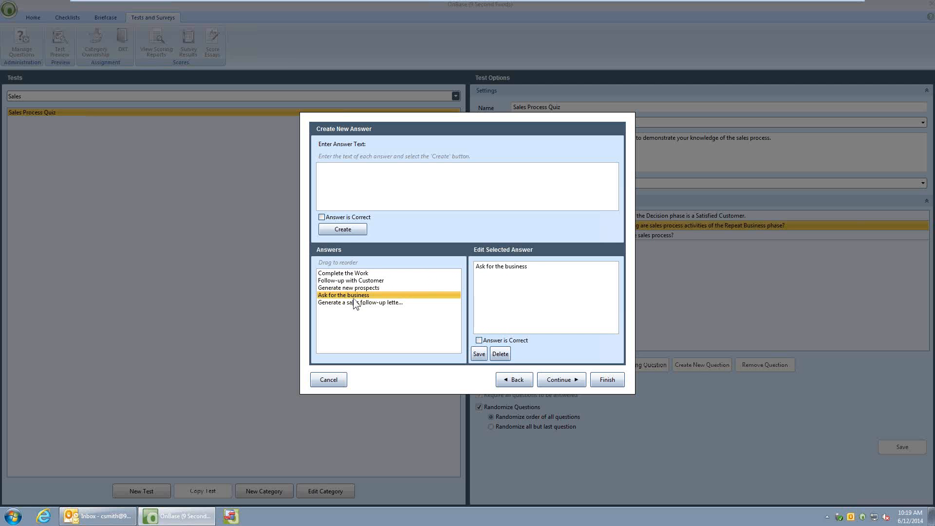
click(354, 303)
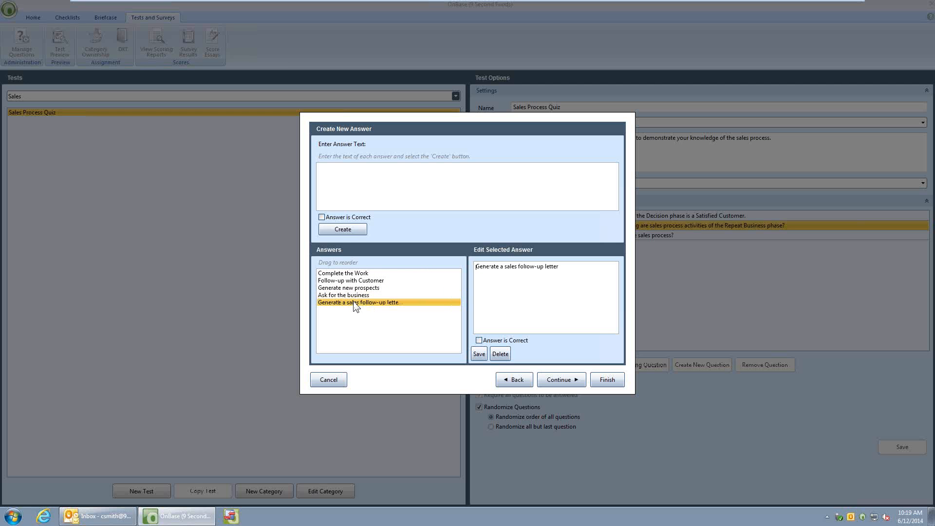
click(606, 380)
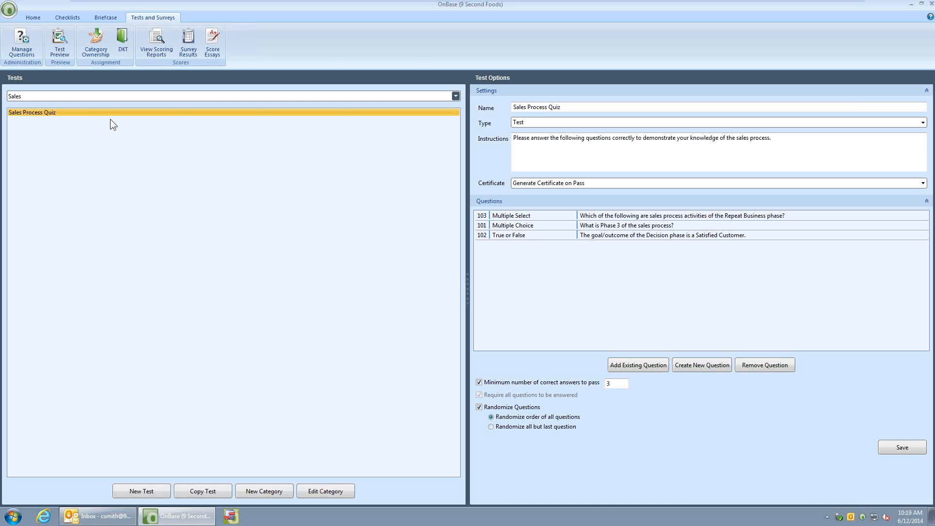
Assign the Sales Process Quiz to "HR - Procedure for SALES PROCESS (10/29/2012)" in the All Employees Policy & Procedures Reading Group and close DKT Assignment
click(122, 42)
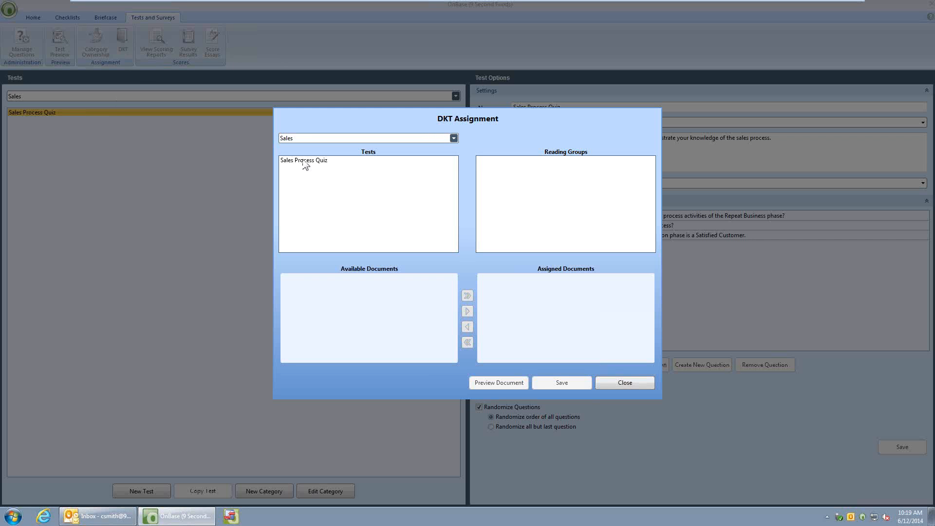
click(330, 161)
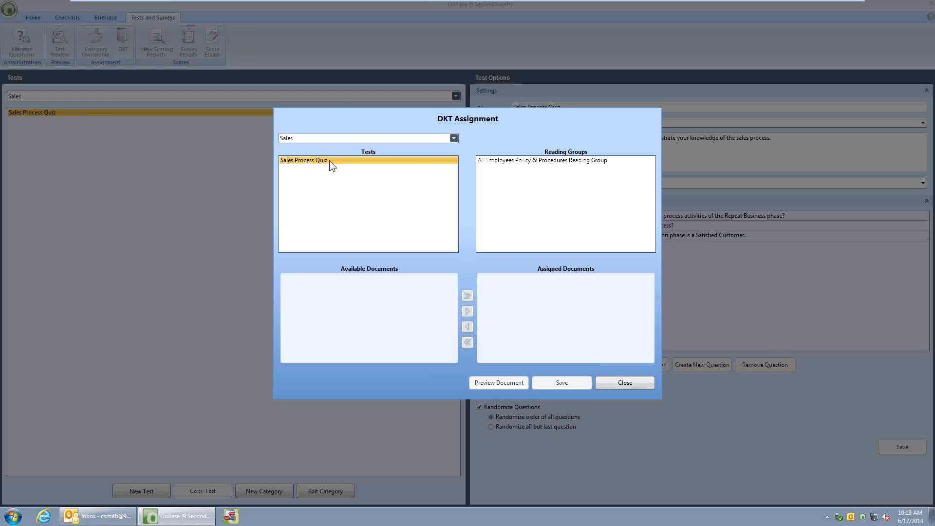
click(520, 161)
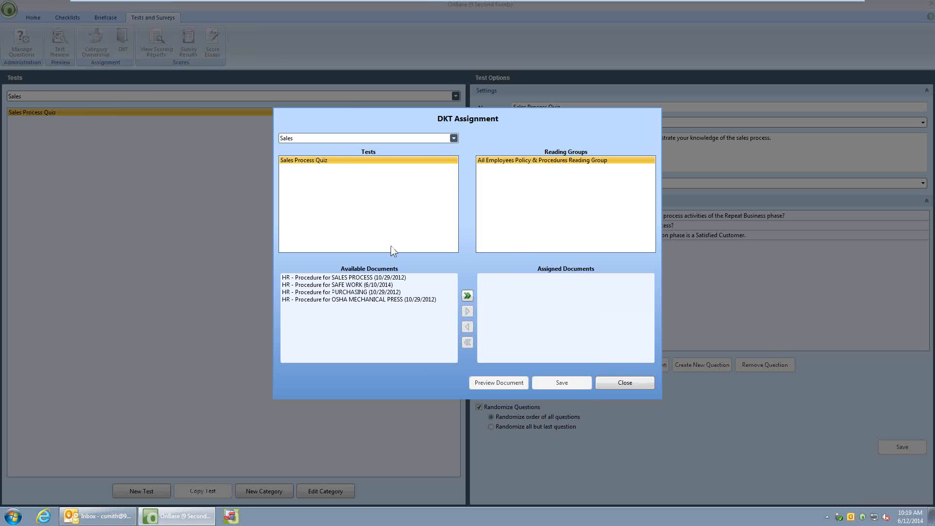
click(334, 281)
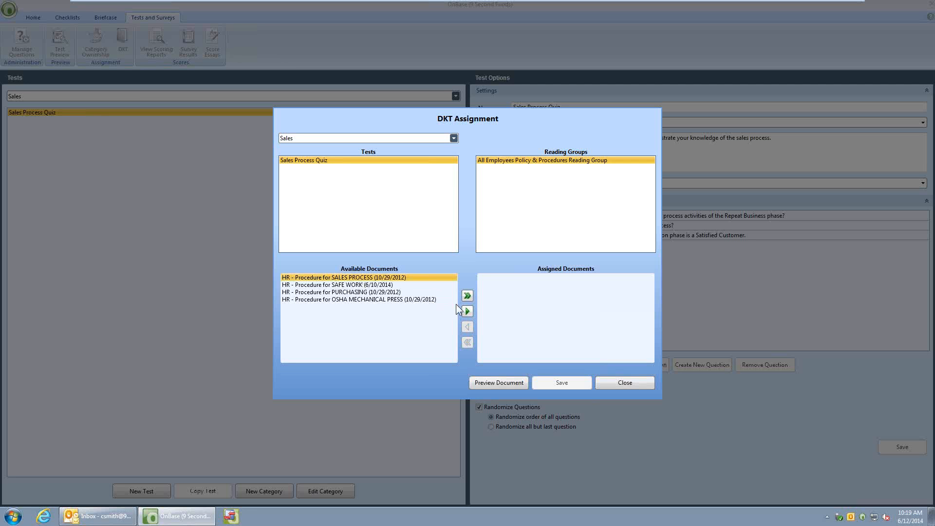
click(468, 312)
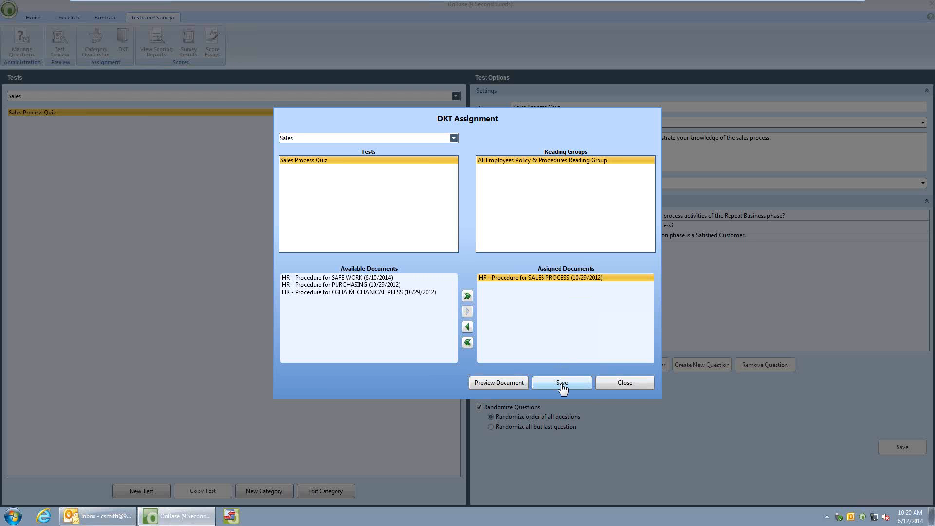
click(643, 384)
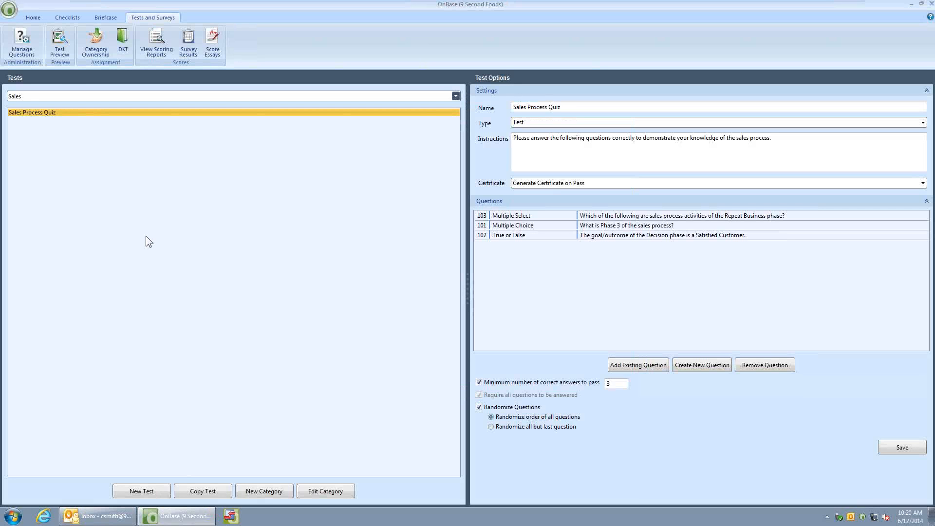
Open the All Employees Policy & Procedures Reading Group from My Reading Groups and accept the reading reminder
click(33, 17)
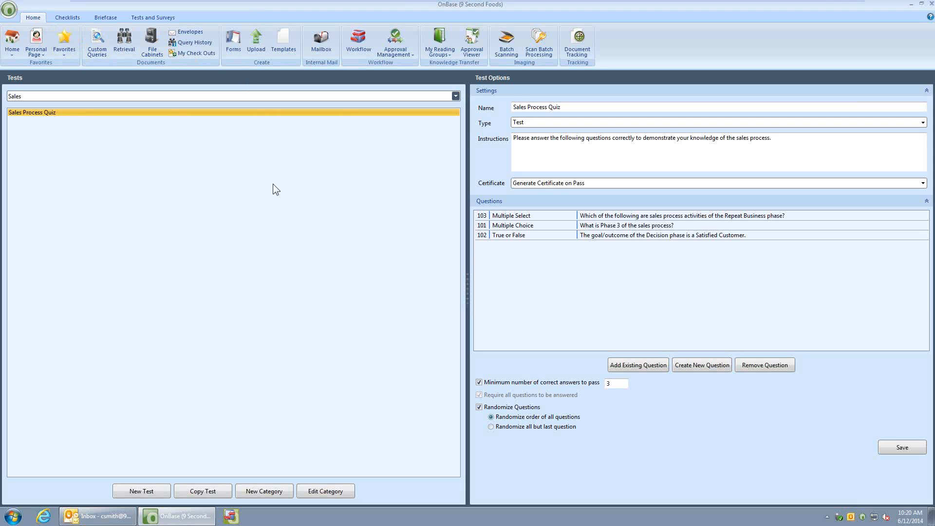
click(440, 56)
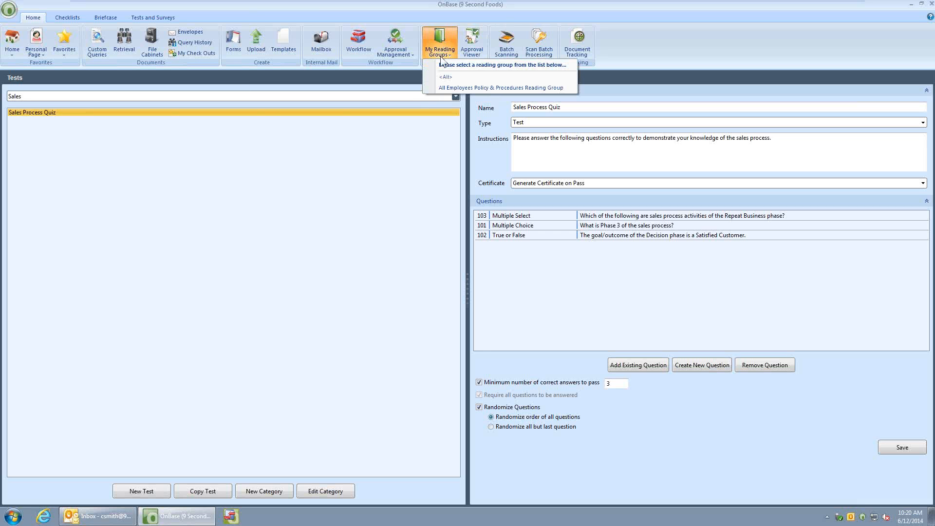
click(460, 89)
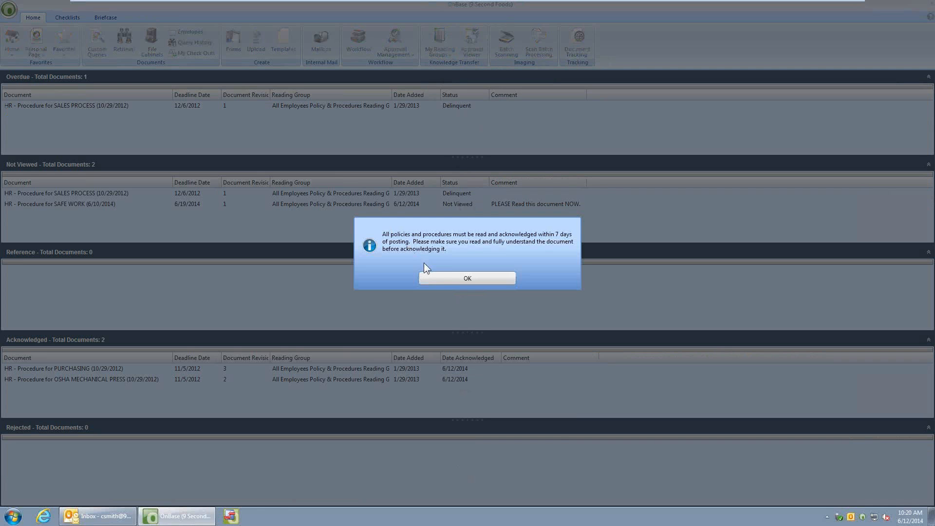
click(440, 274)
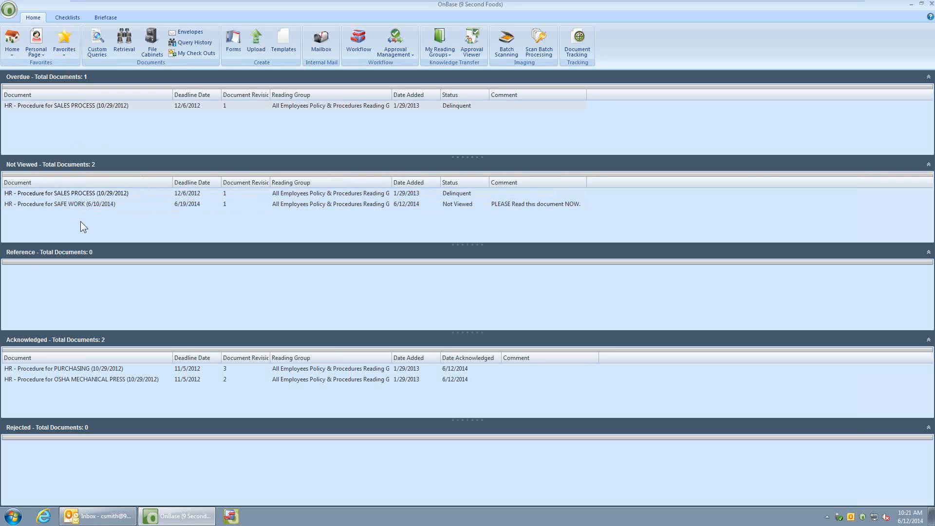
View the not-viewed document "HR - Procedure for SALES PROCESS (10/29/2012)" and close it without acknowledging it
click(194, 204)
click(30, 371)
double_click(74, 194)
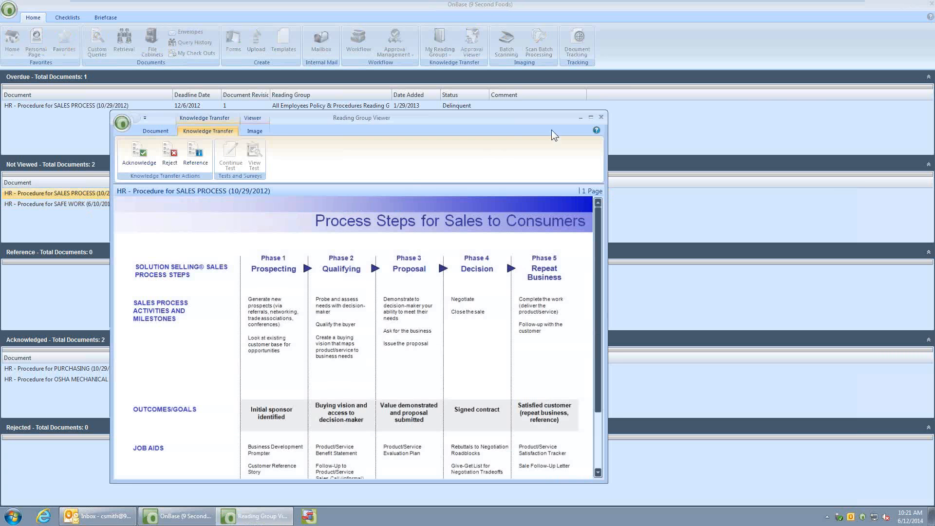
click(600, 118)
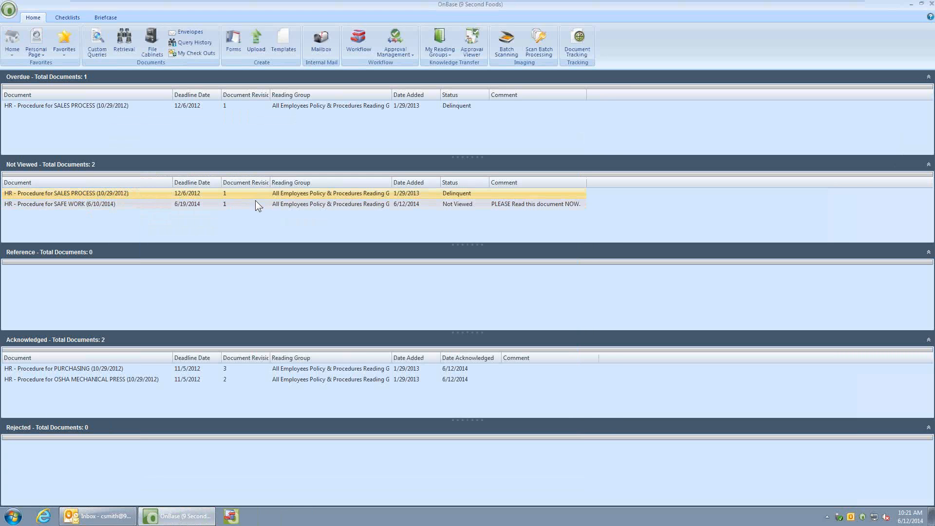
Acknowledge "HR - Procedure for SAFE WORK (6/10/2014)", agree with the acknowledgement statement and close the document
double_click(86, 203)
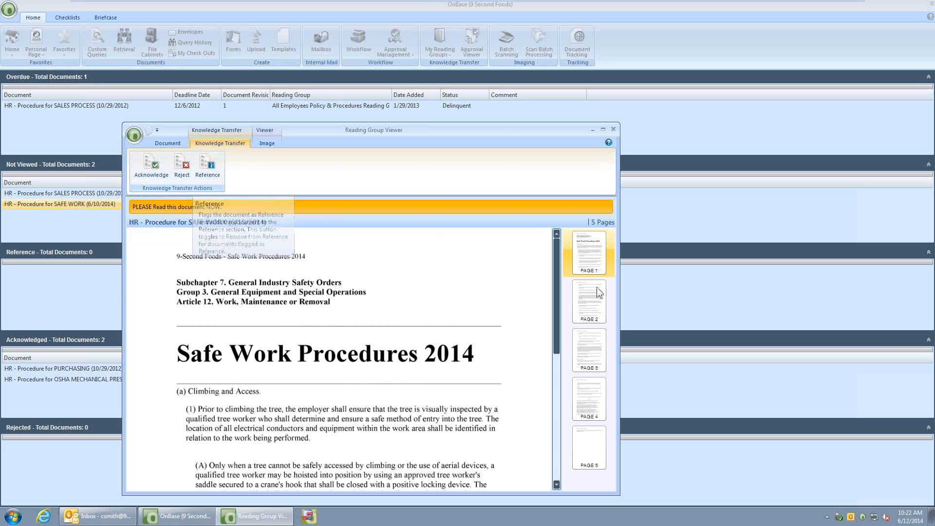
click(148, 165)
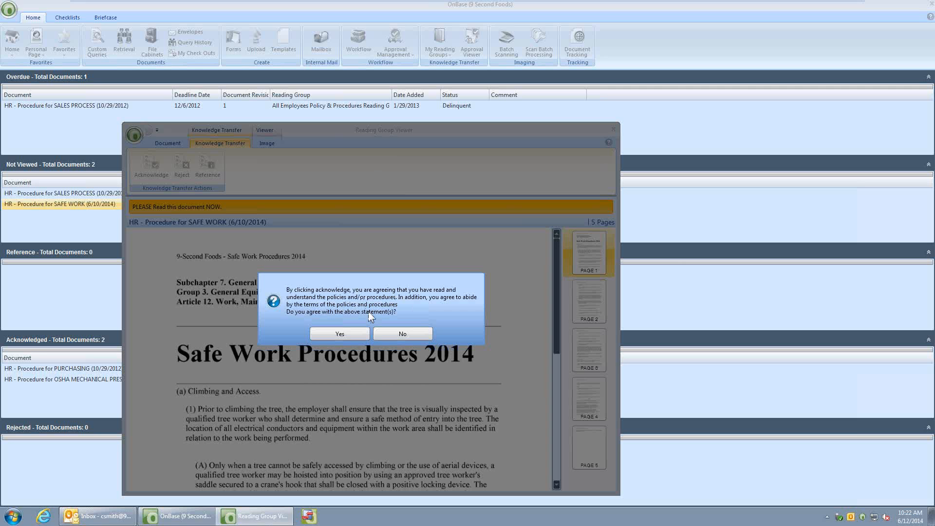
click(343, 334)
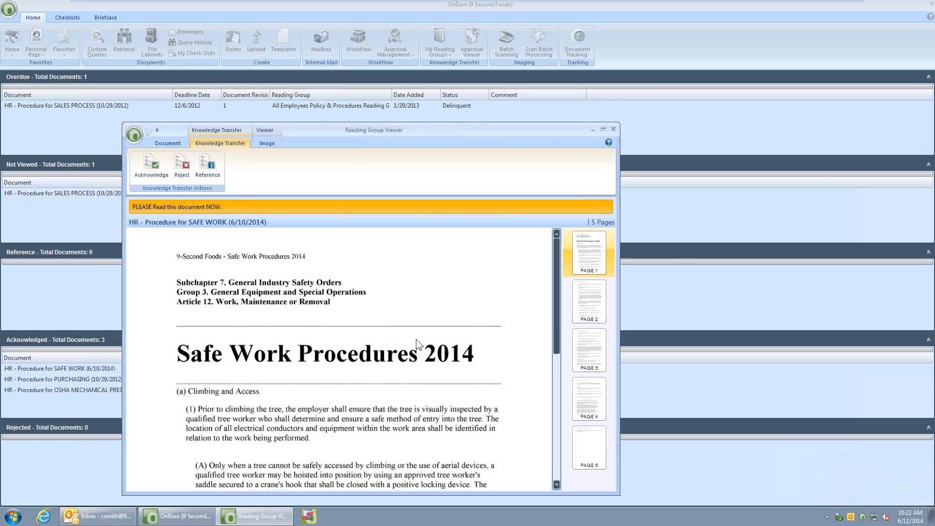
click(613, 129)
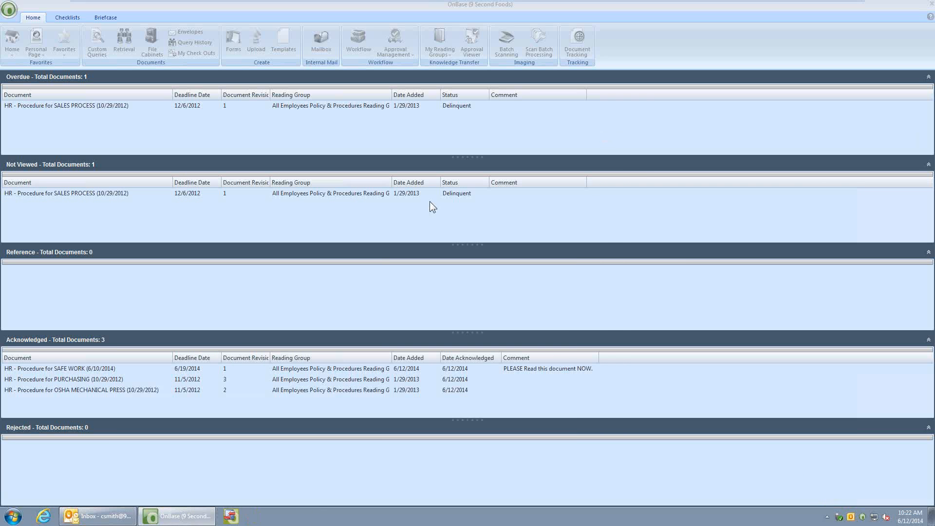
click(84, 369)
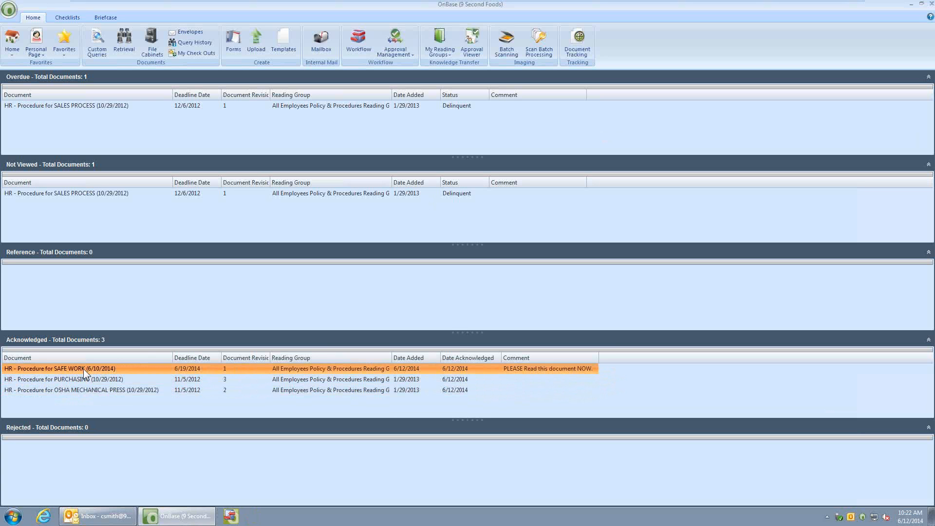
Acknowledge the overdue "HR - Procedure for SALES PROCESS (10/29/2012)", agree with the statement and start the Sales Process Quiz
click(64, 106)
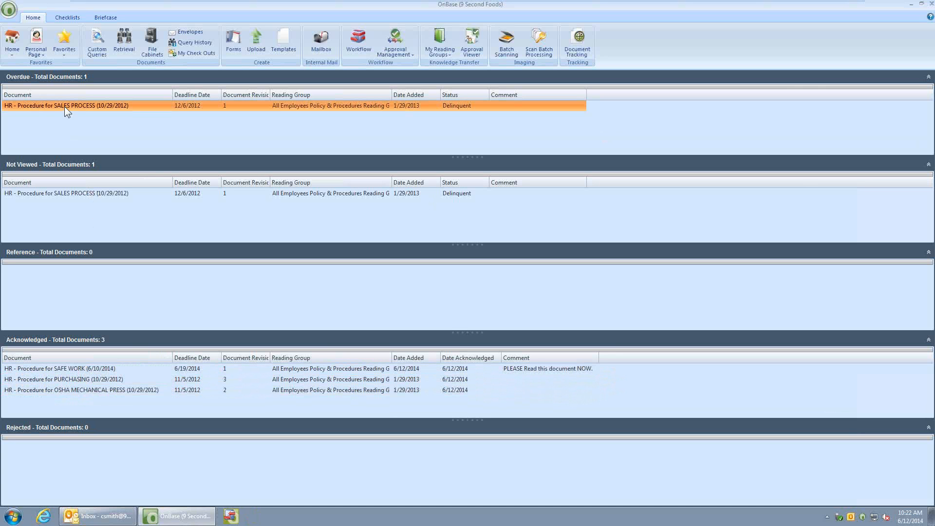
double_click(65, 106)
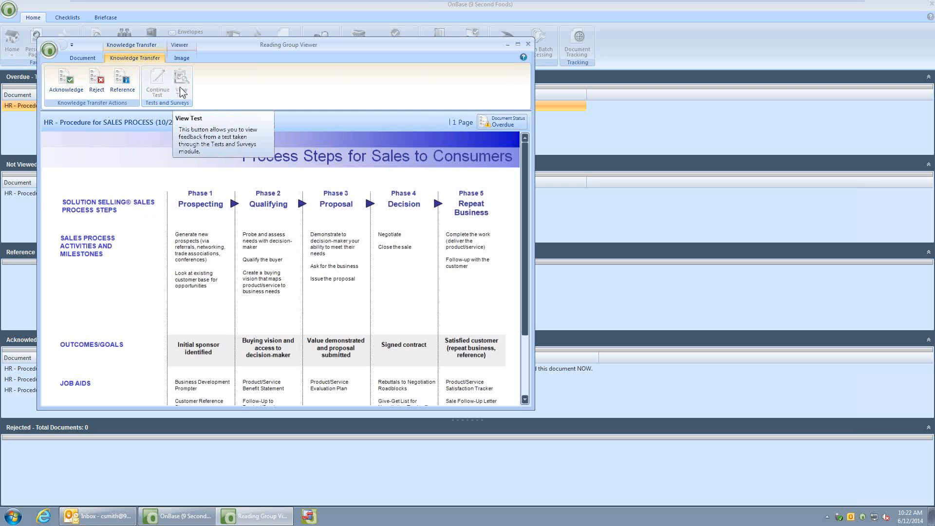
click(68, 87)
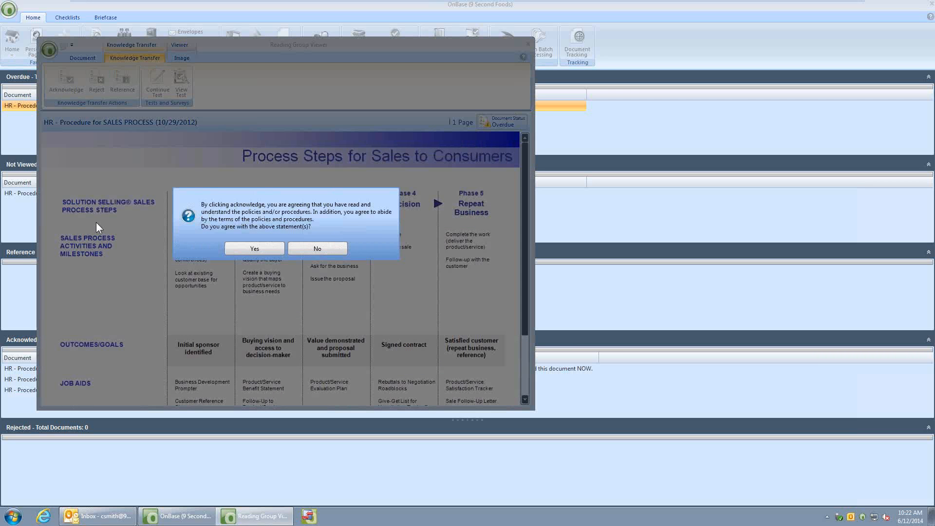
click(252, 249)
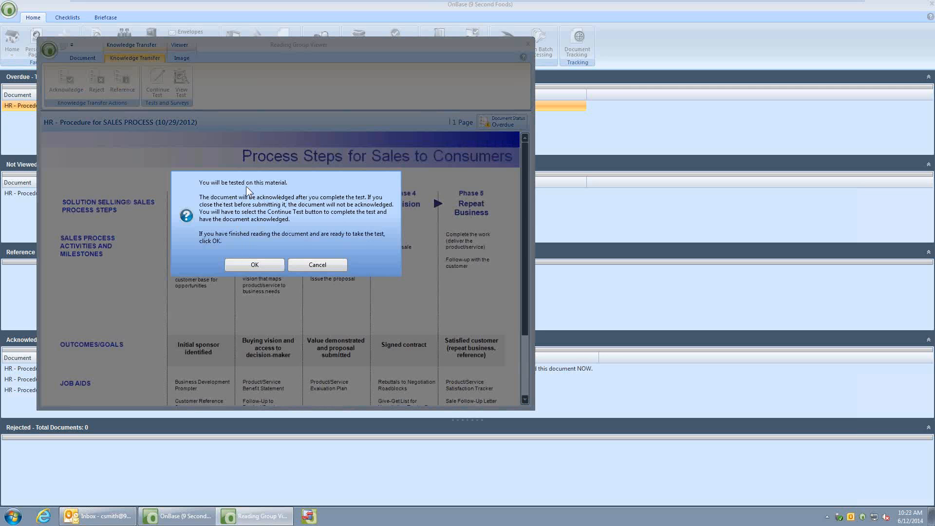
click(255, 265)
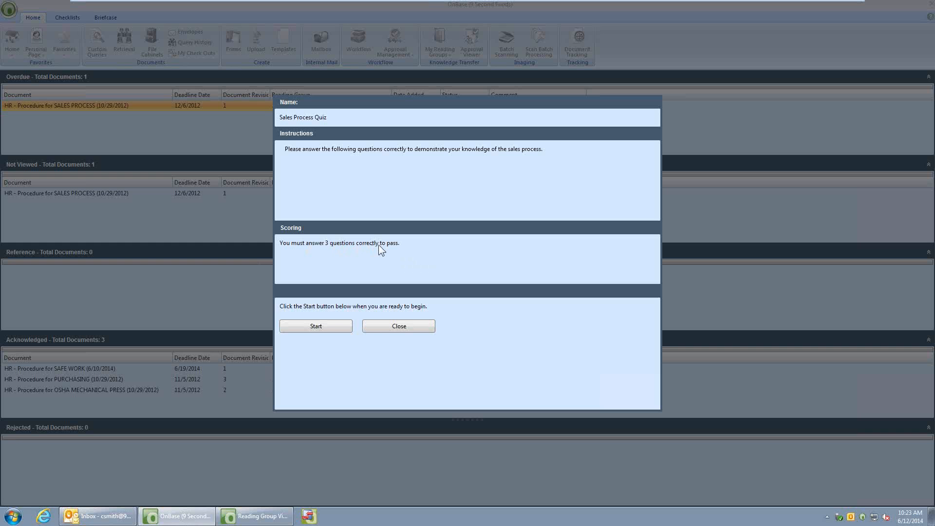
click(324, 331)
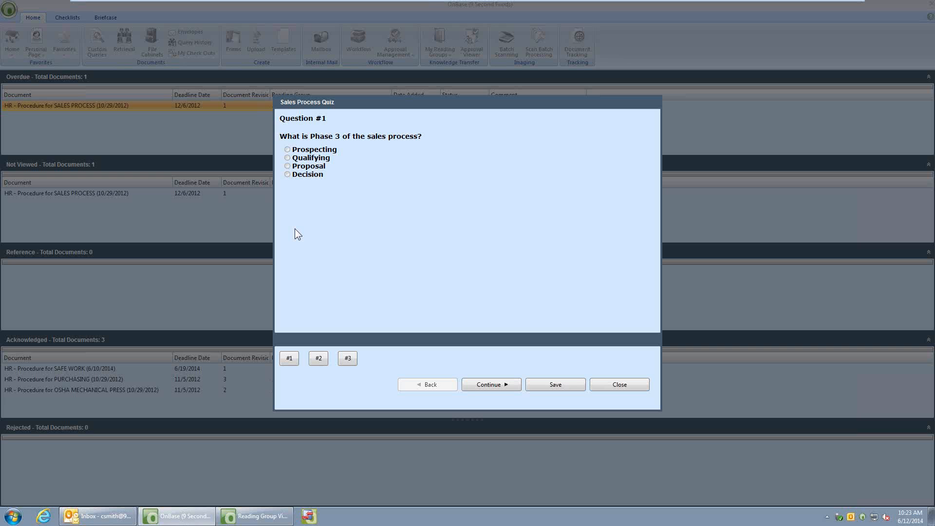
Answer the Phase 3 question with Proposal, recheck that answer and go on to question 2
click(287, 166)
click(491, 385)
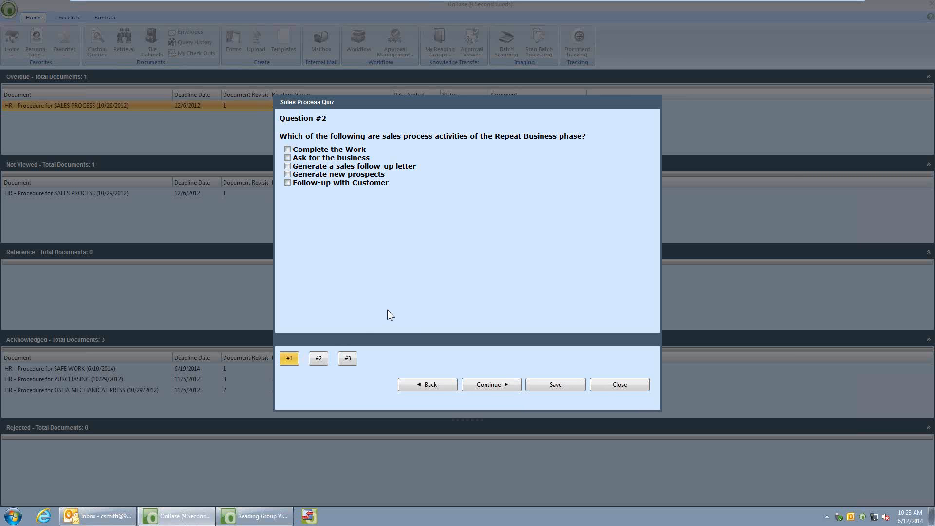
click(289, 359)
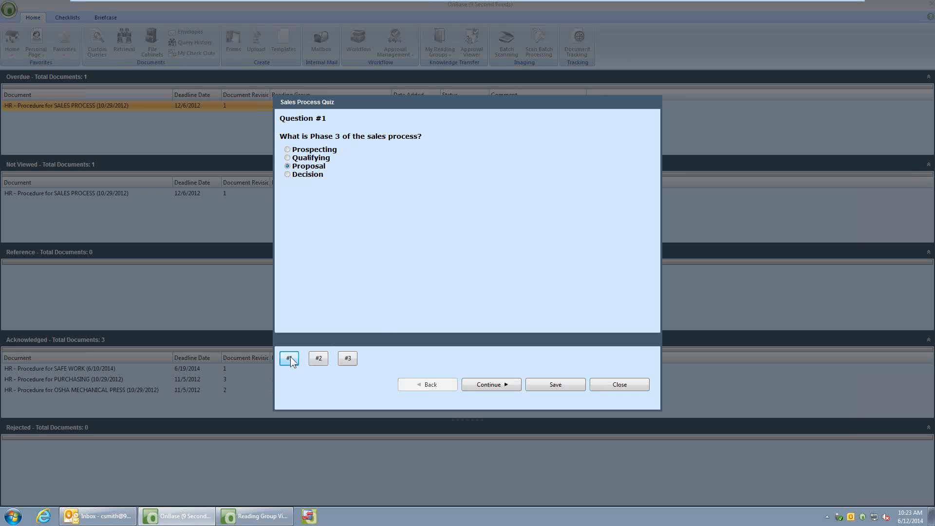
click(319, 359)
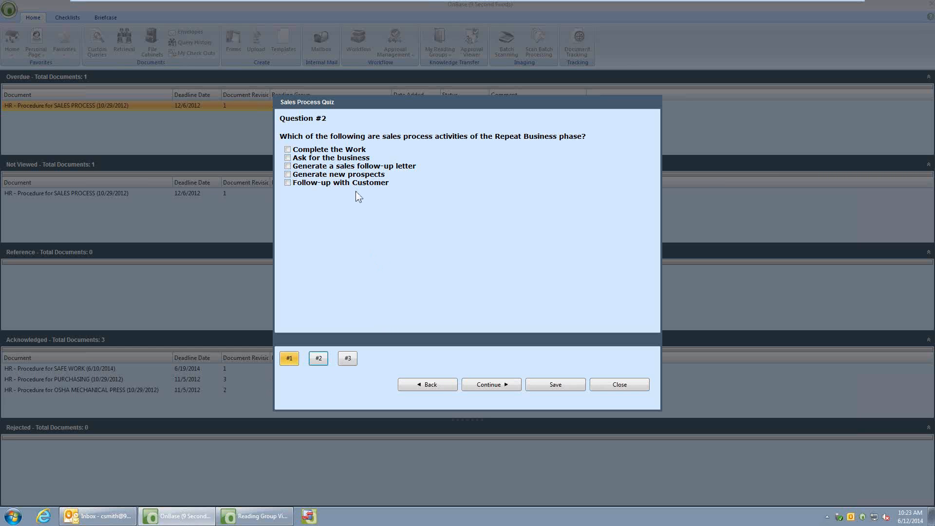
Answer the Repeat Business question with Complete the Work and Follow-up with Customer, the Decision phase question with False, and submit the quiz
click(288, 183)
click(288, 150)
click(493, 387)
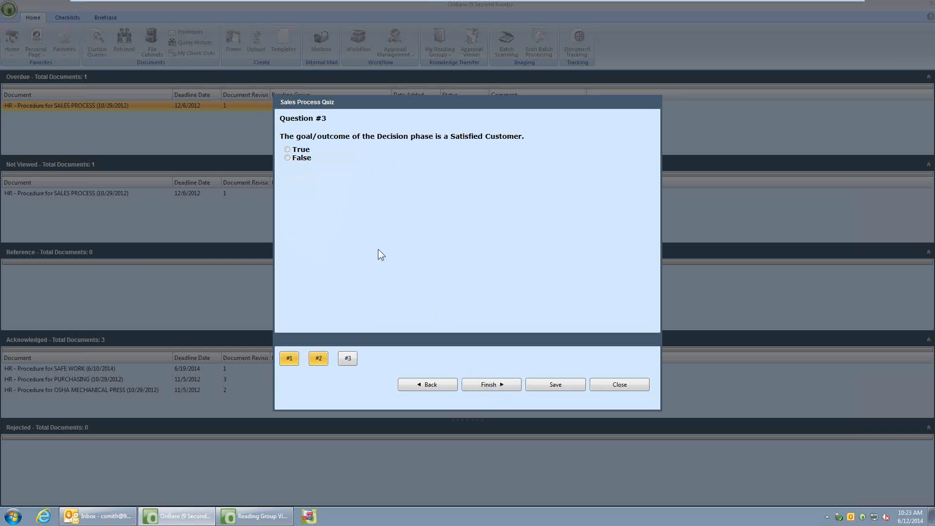
click(289, 158)
click(487, 385)
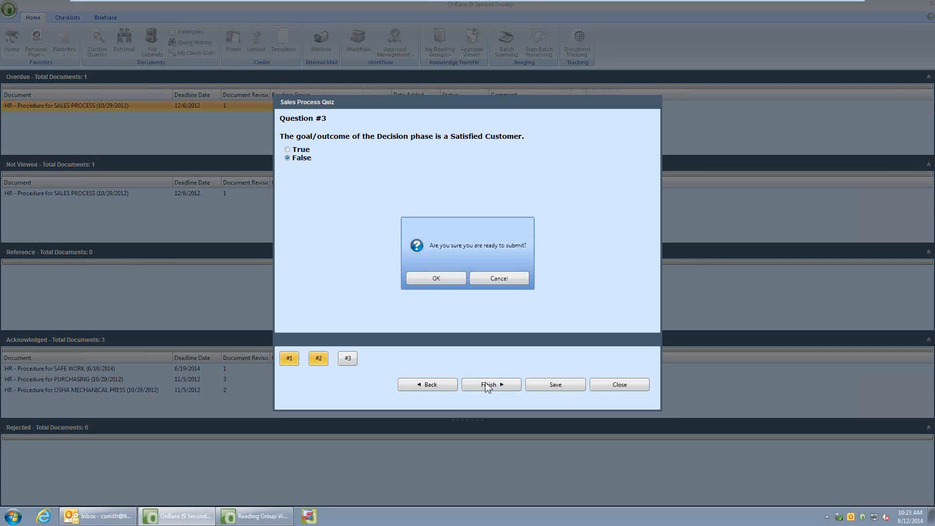
click(426, 279)
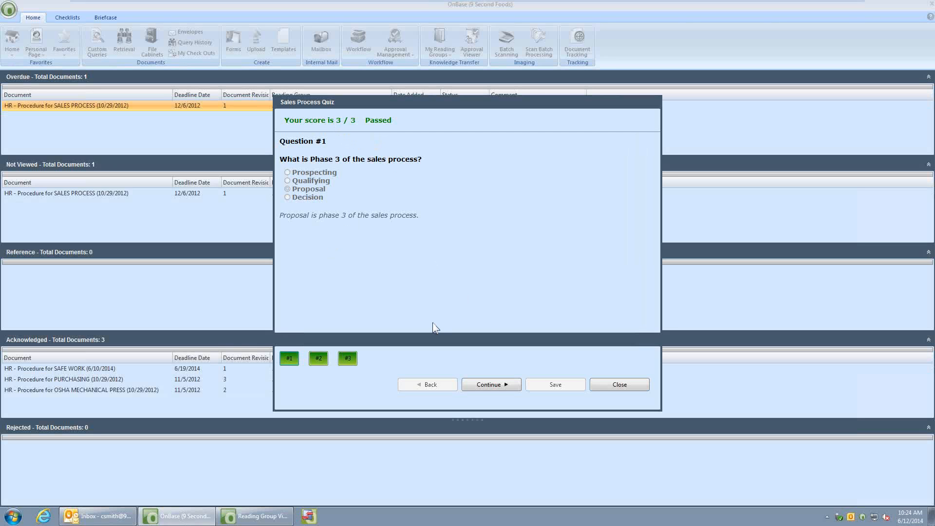
Review the feedback for each quiz question, finish viewing the feedback and close the SALES PROCESS document
click(488, 385)
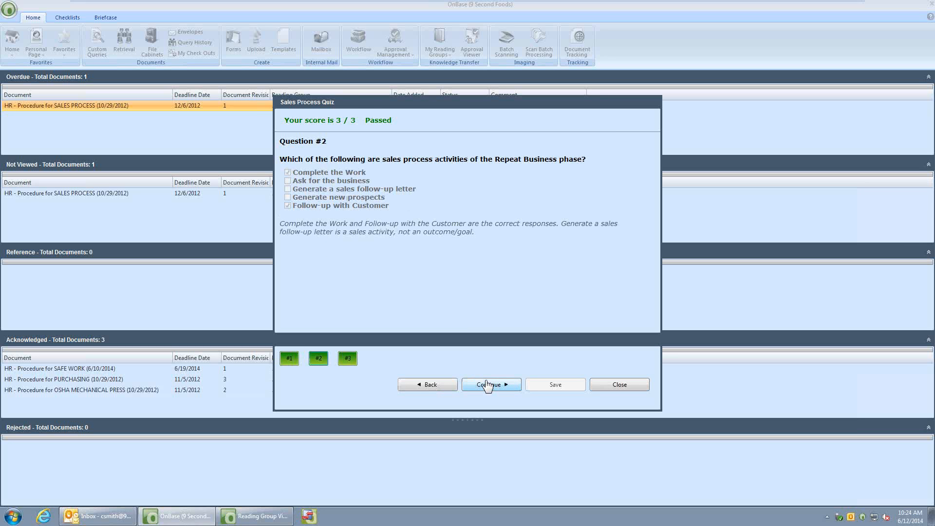
click(488, 385)
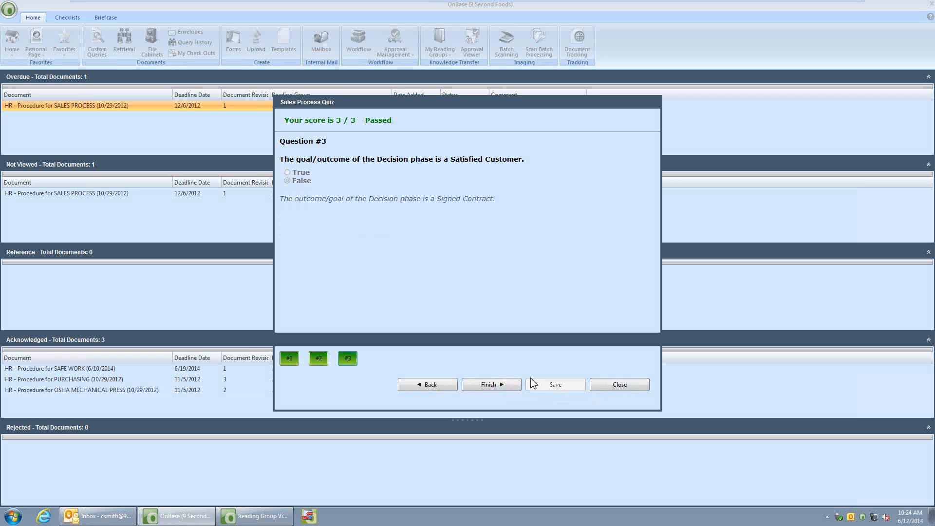
click(502, 386)
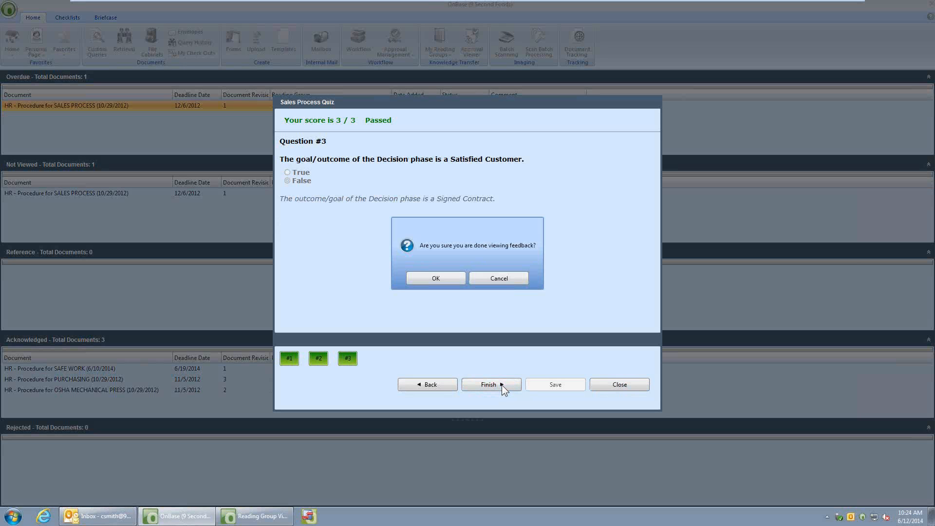
click(429, 280)
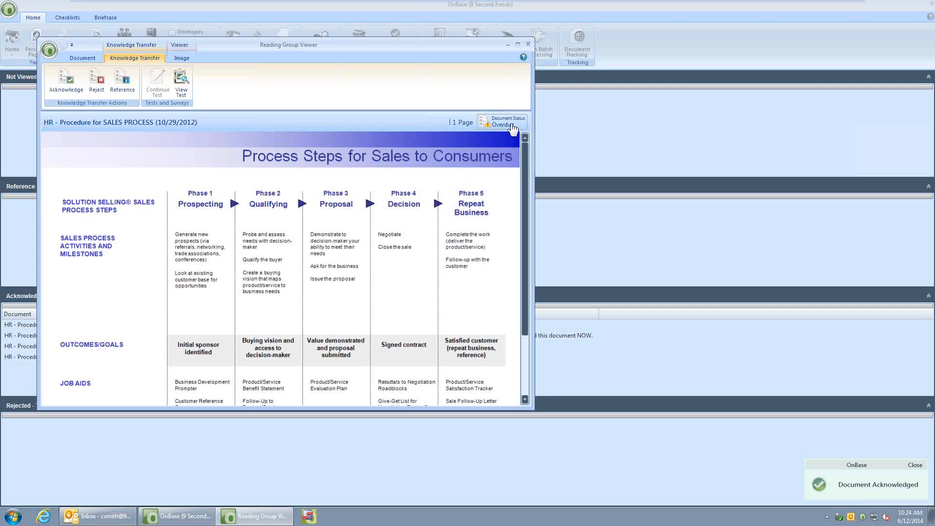
click(526, 43)
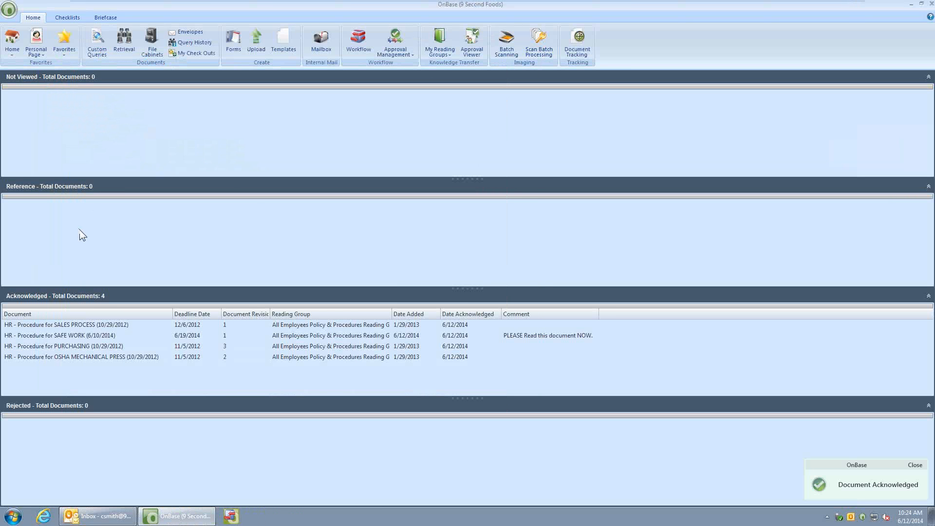
Flag the acknowledged "HR - Procedure for SALES PROCESS (10/29/2012)" as Reference, close it and check the Reference section
click(53, 322)
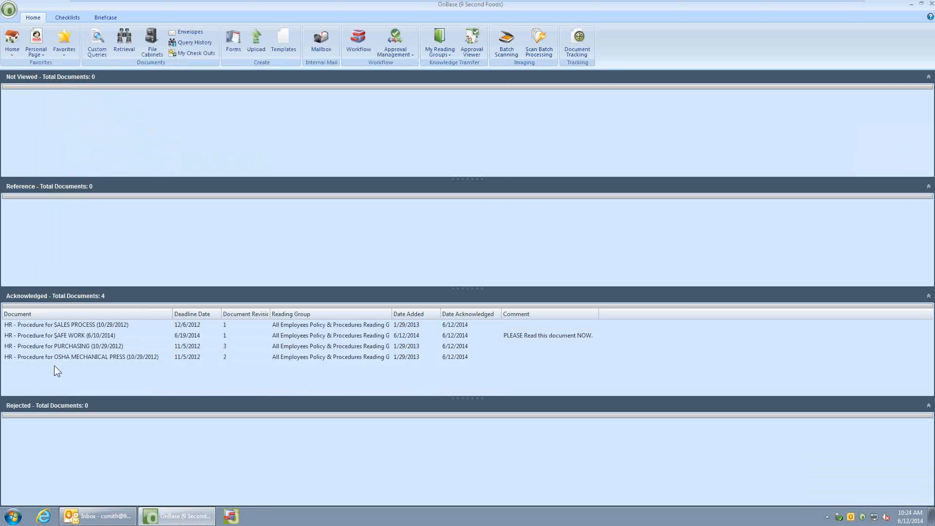
double_click(68, 325)
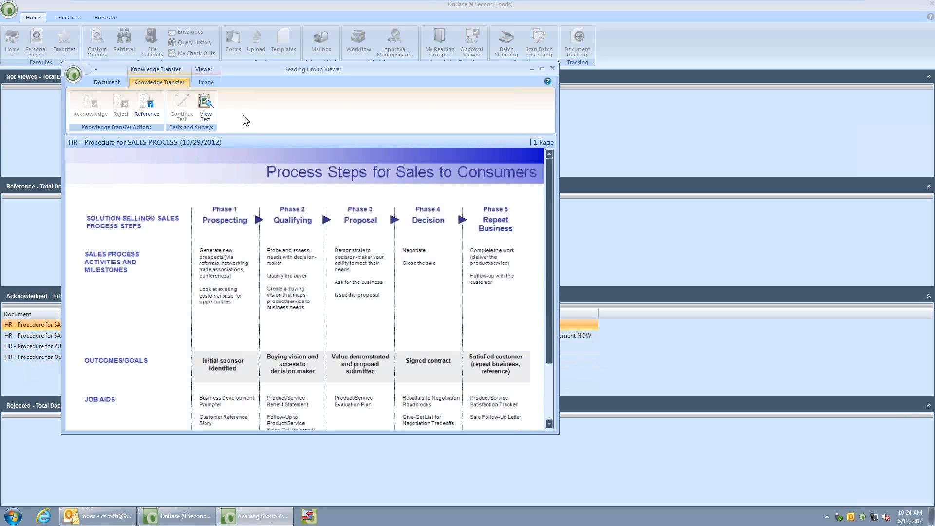
click(150, 115)
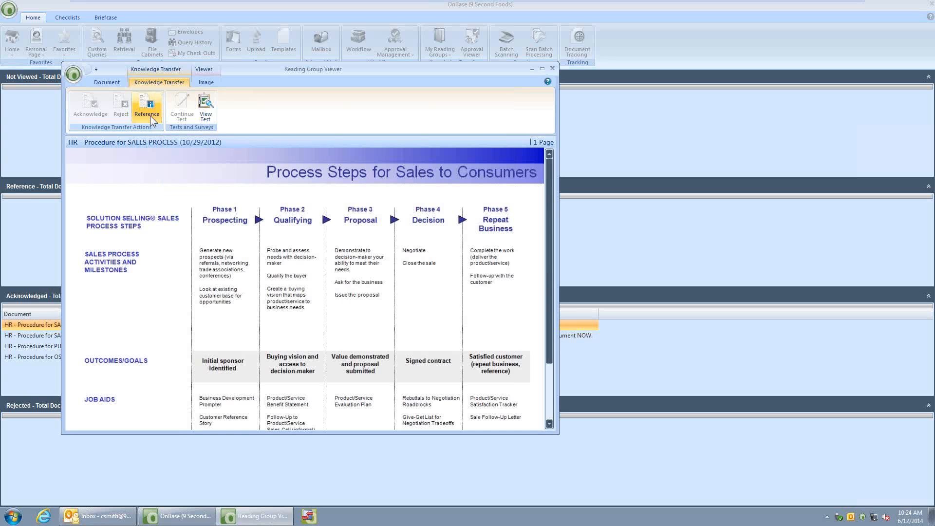
click(552, 69)
click(64, 215)
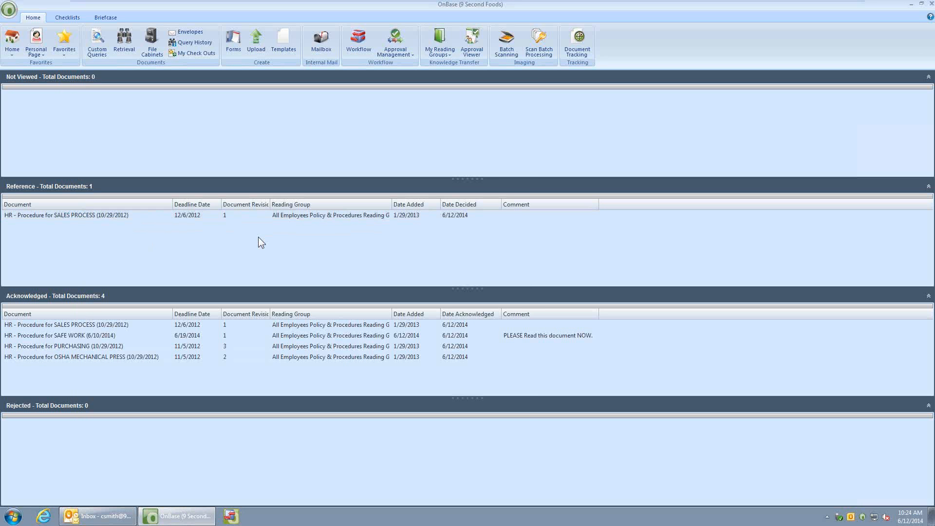
Open DKT Administration to manage the reading and approval groups
click(10, 12)
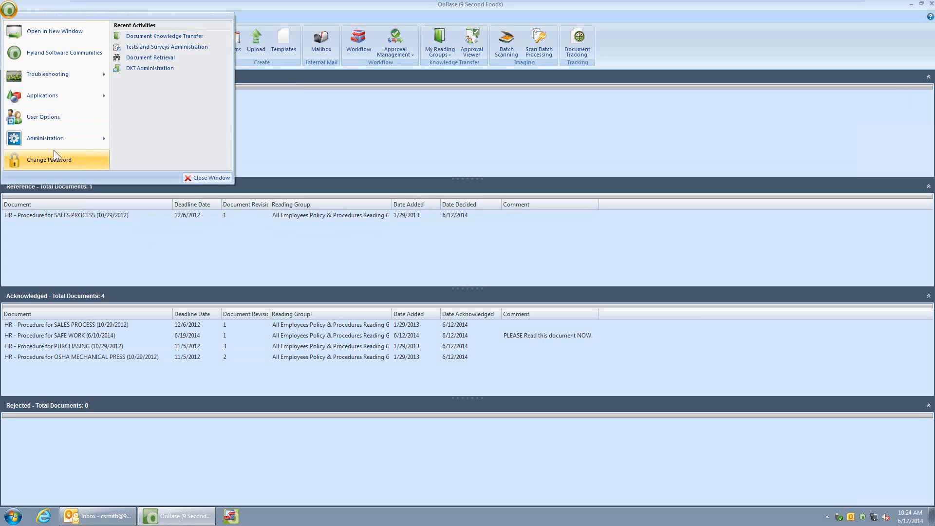
mouse_move(55, 143)
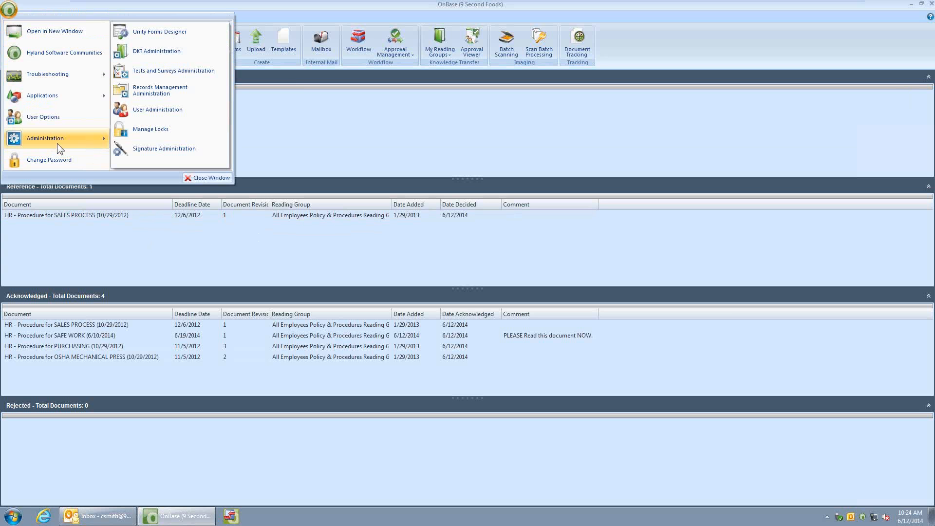
click(154, 51)
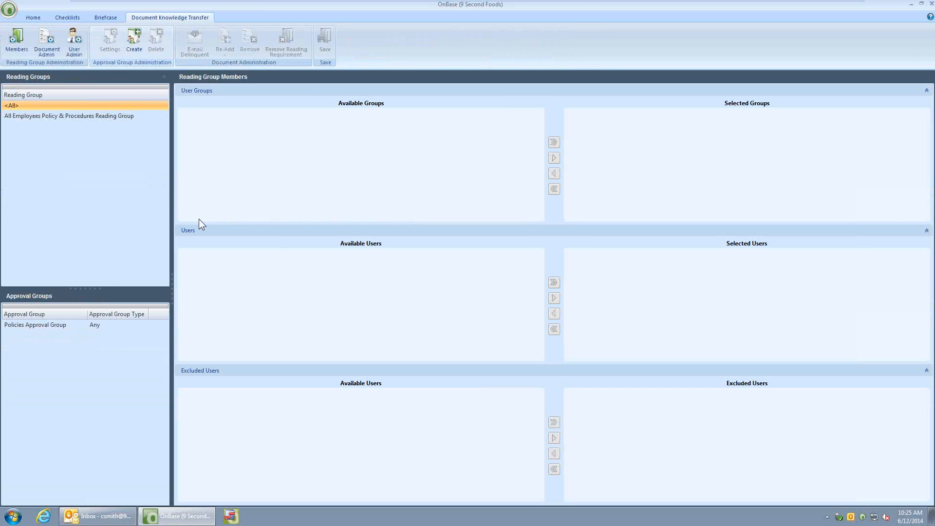
Review the All Employees Policy & Procedures Reading Group's members and the reader statuses for its SAFE WORK, PURCHASING and OSHA MECHANICAL PRESS procedures
click(65, 117)
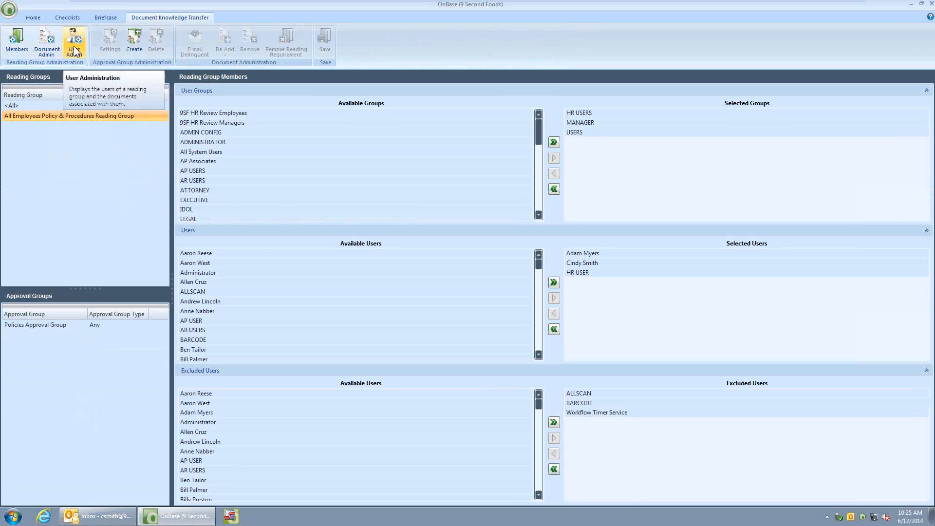
click(47, 54)
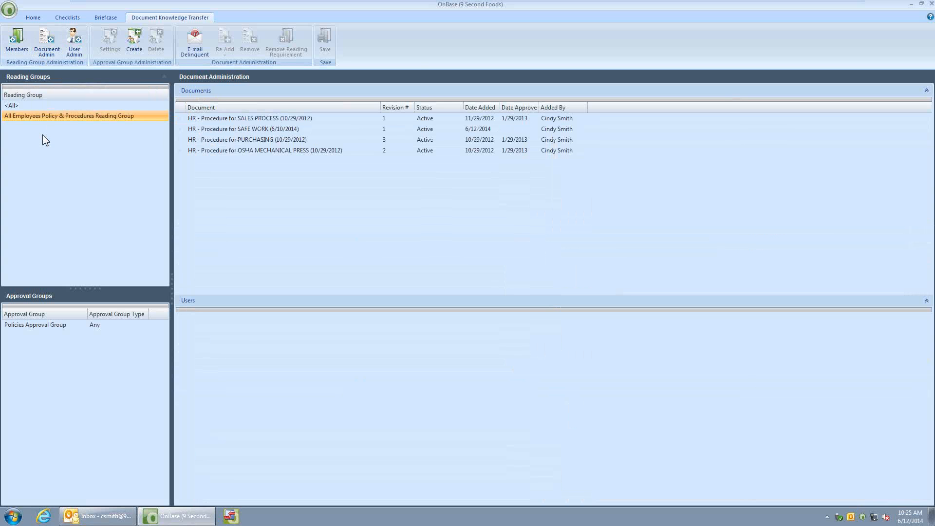
click(246, 130)
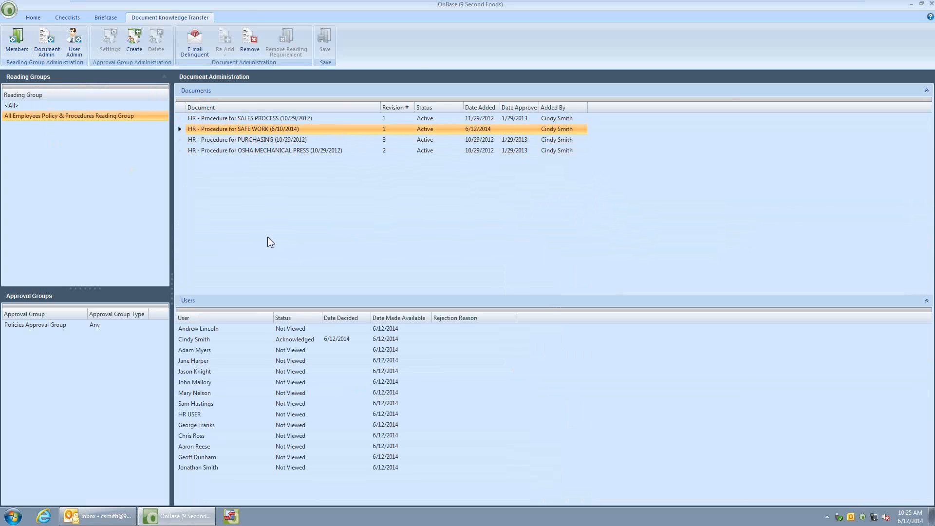
click(198, 340)
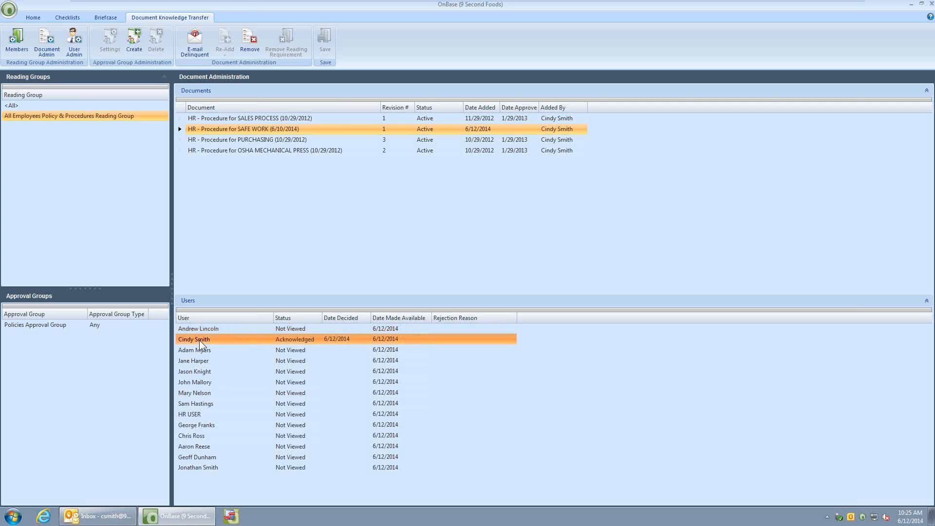
click(264, 139)
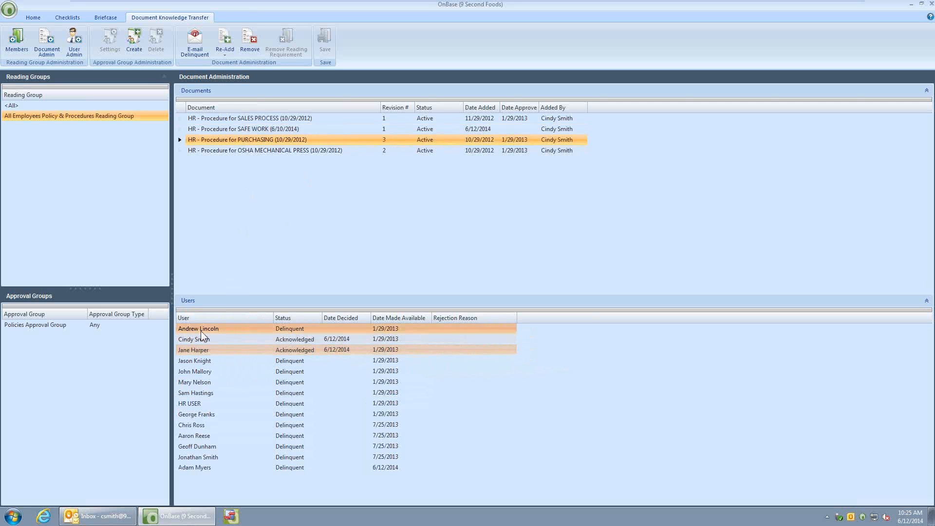
click(273, 151)
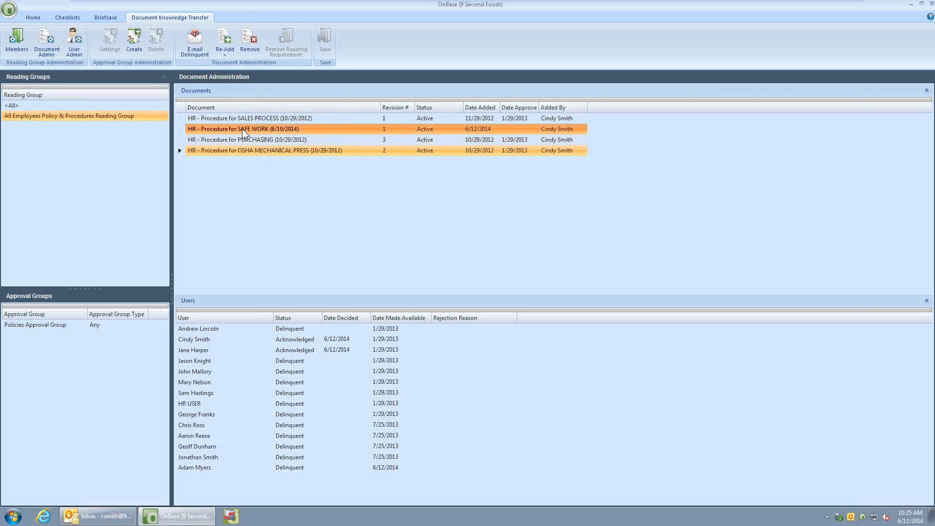
Review the document statuses of two group users, including MANAGER, and check the reader statuses for HR - Procedure for SALES PROCESS (10/29/2012)
click(73, 51)
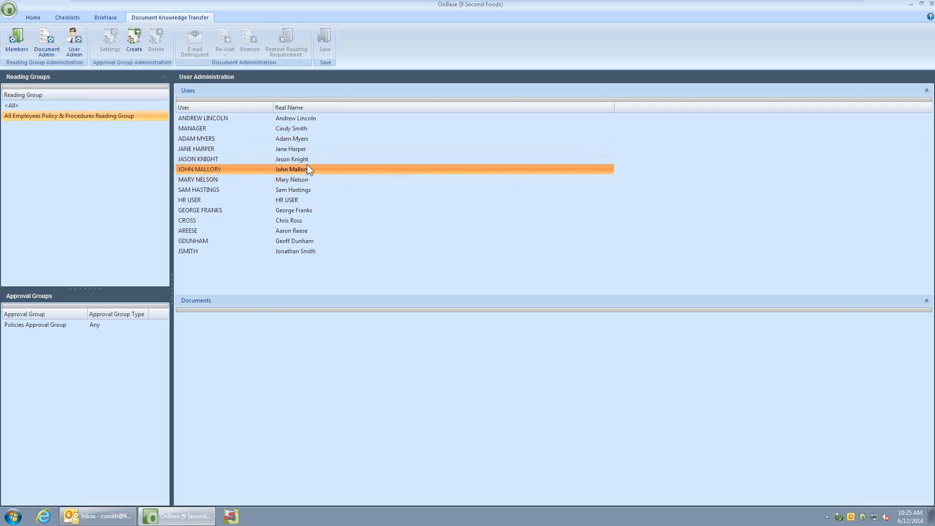
click(209, 150)
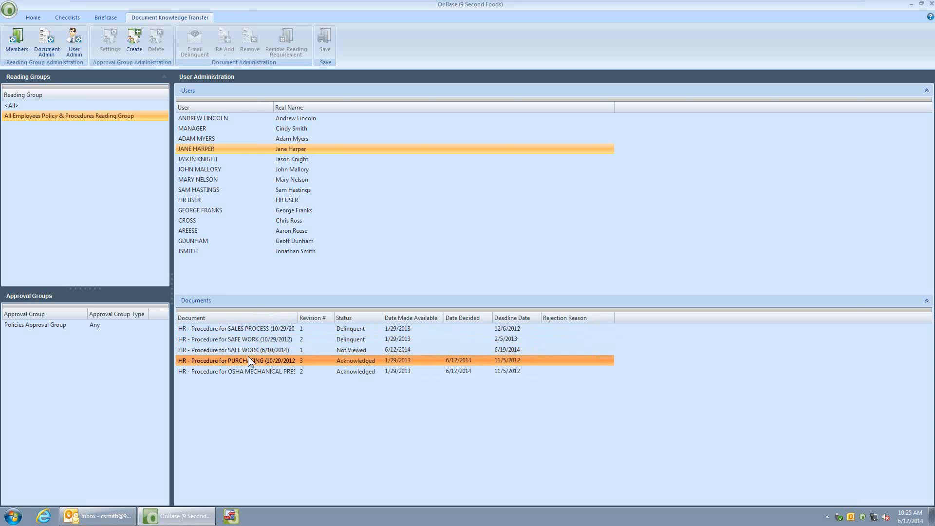
click(207, 129)
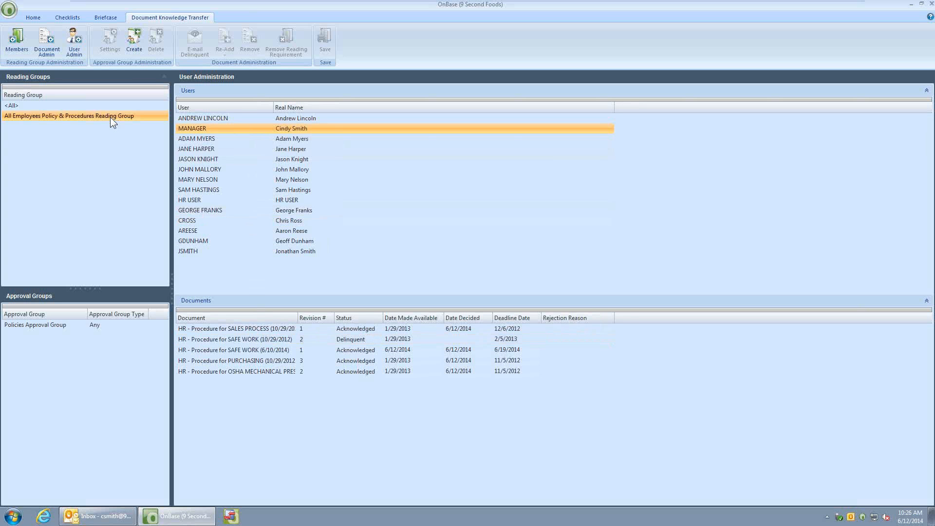
click(55, 41)
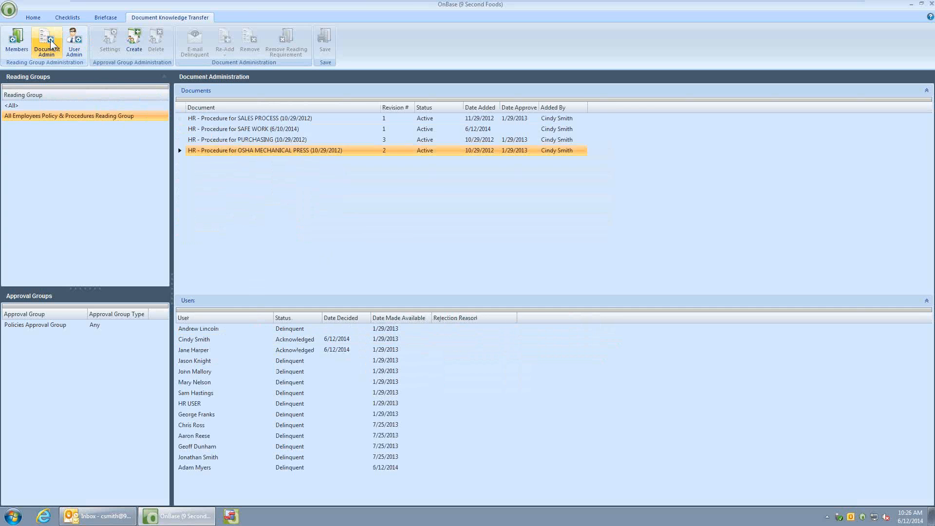
click(253, 119)
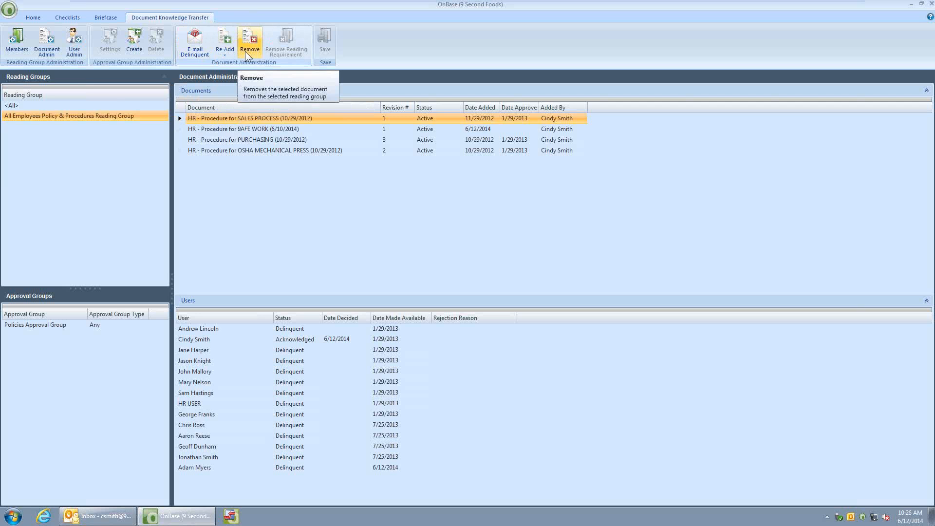
View the scoring report for the Sales Process Quiz and the MANAGER user in Tests and Surveys Administration, and close it
click(9, 11)
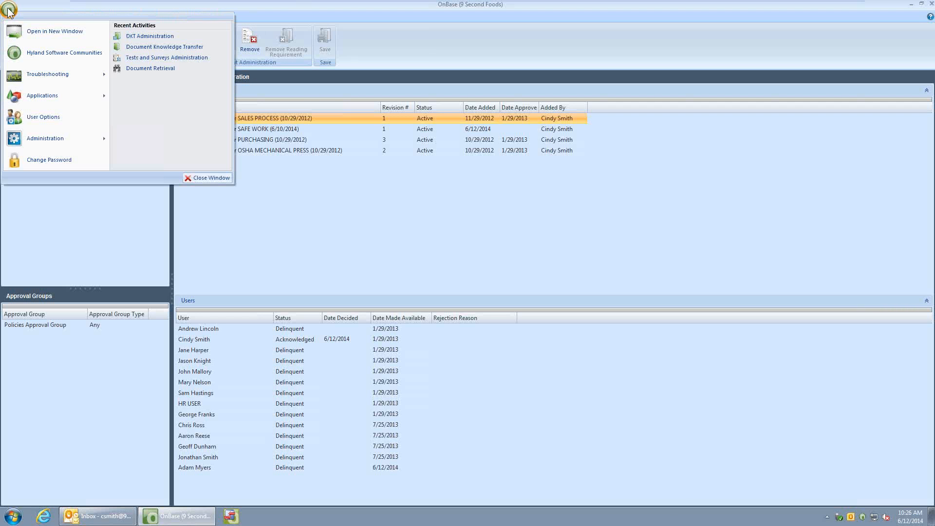
mouse_move(28, 142)
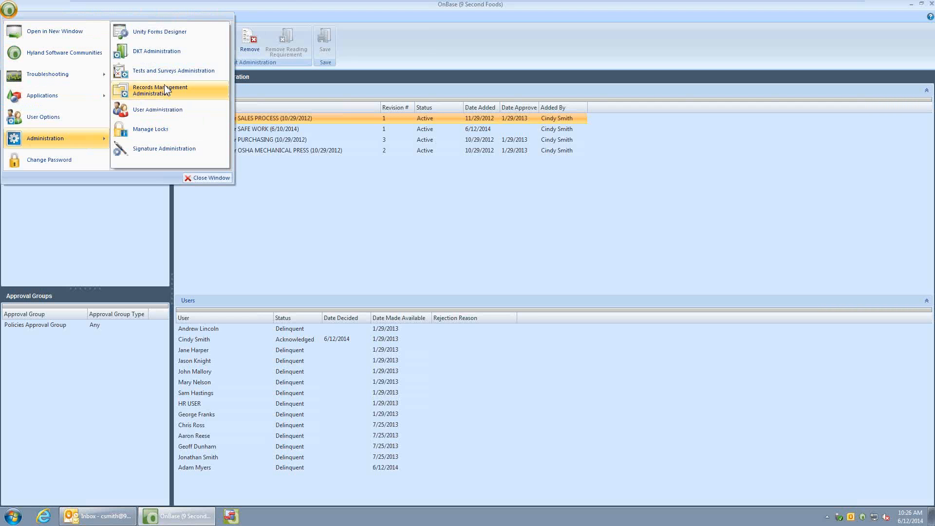
click(158, 70)
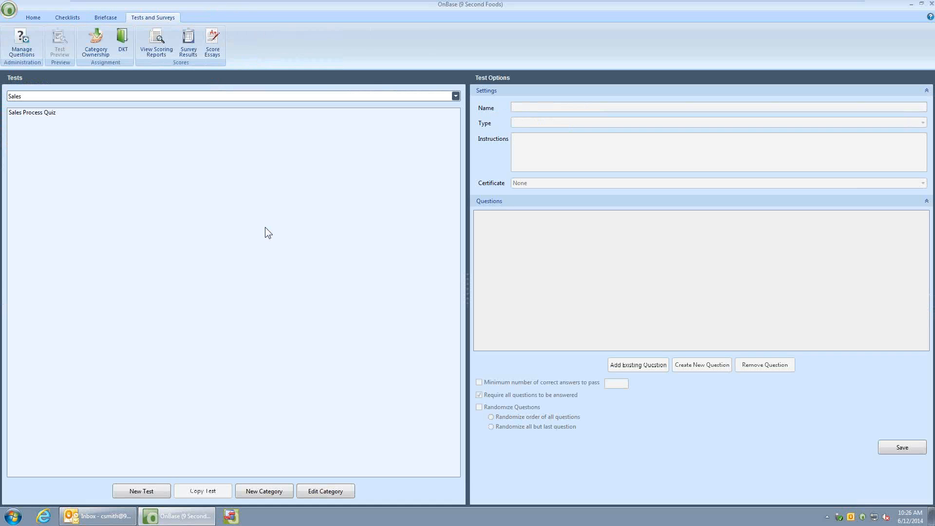
click(169, 54)
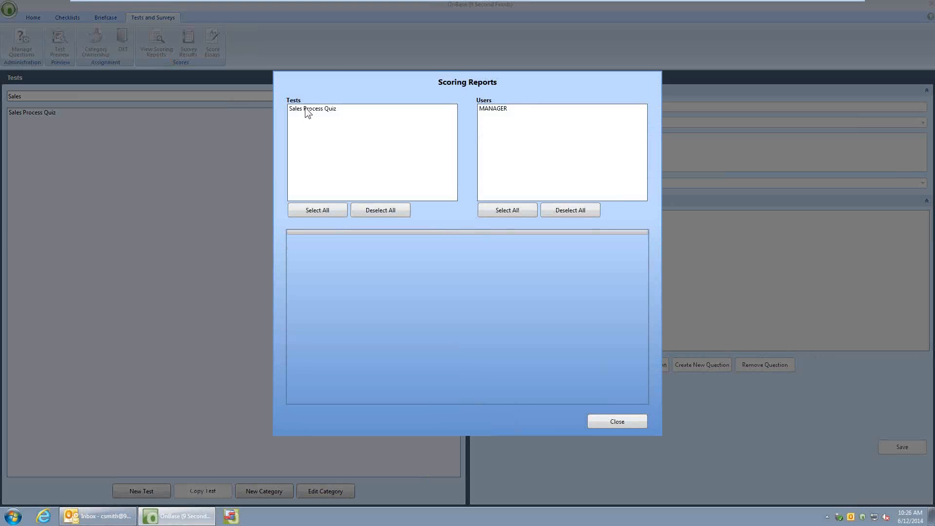
click(307, 110)
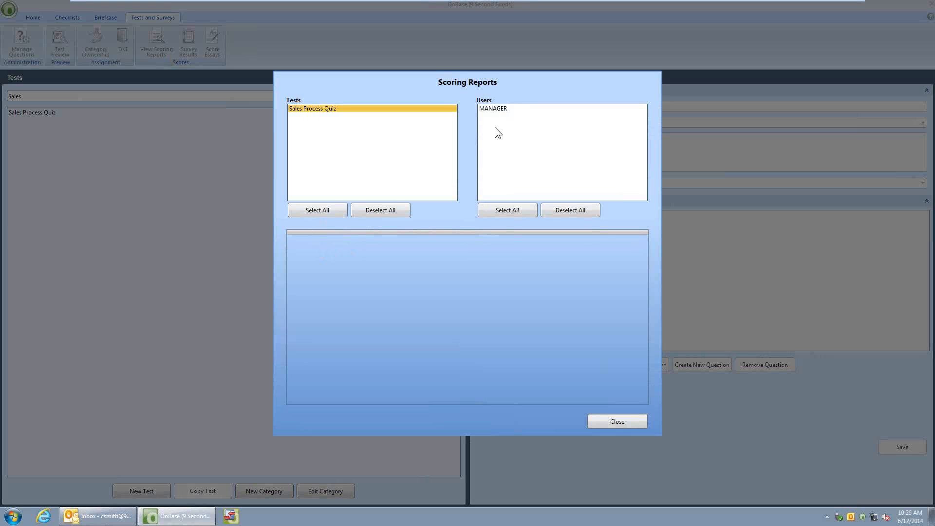
click(490, 109)
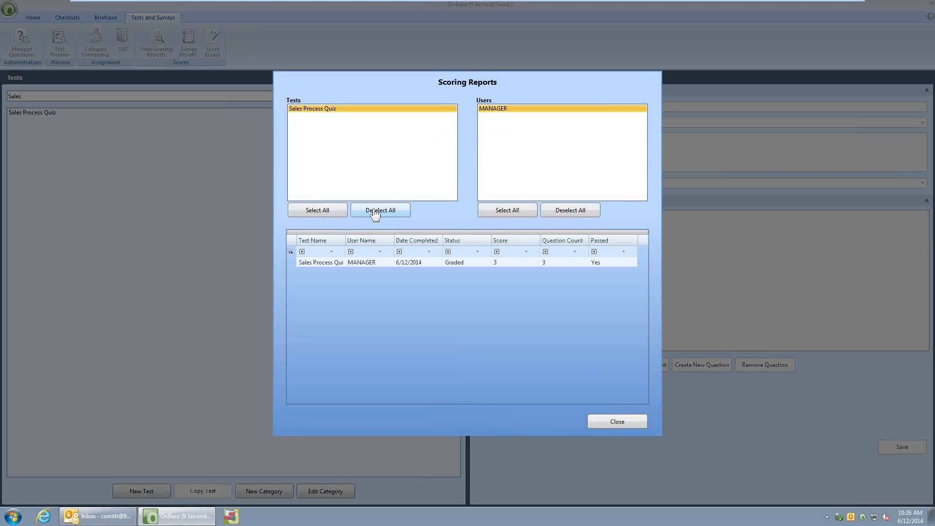
click(389, 263)
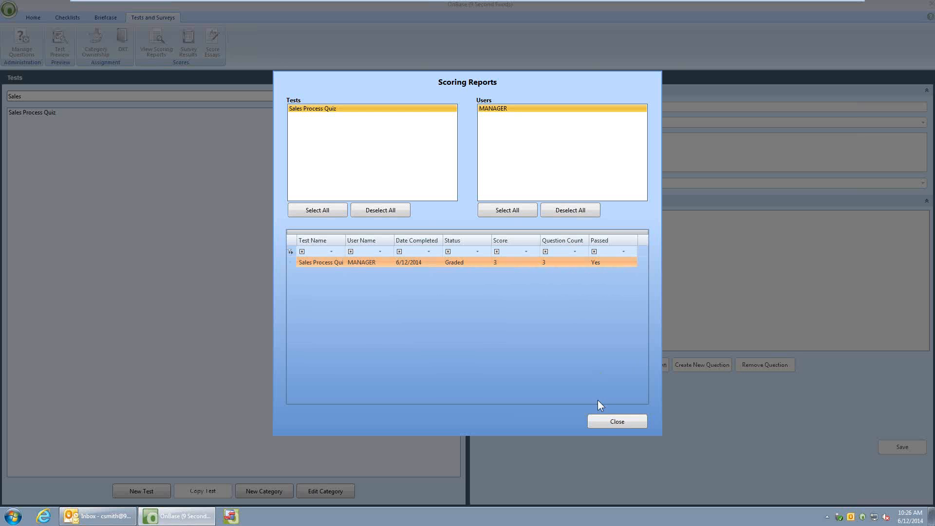
click(603, 421)
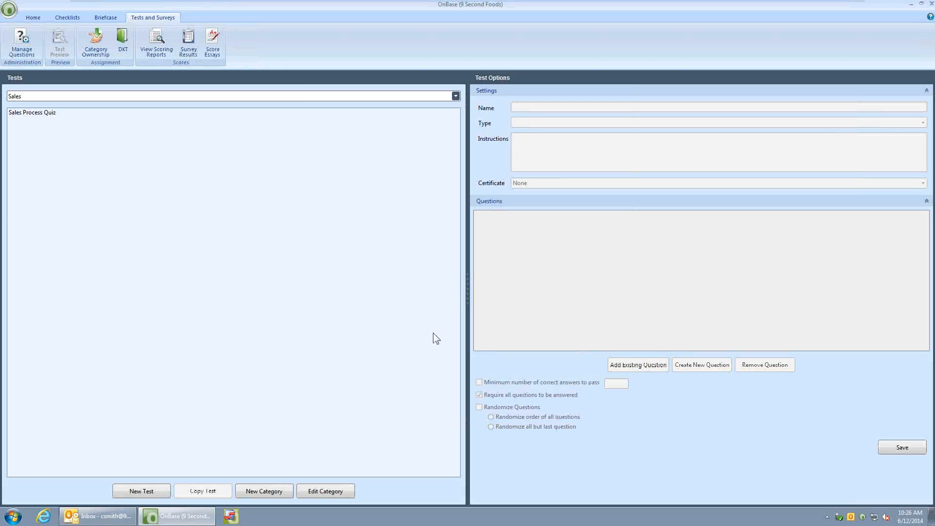
Retrieve the SYS Tests and Surveys Certificate documents from the System Documents group, view the 6/12/2014 certificate and close it
click(33, 18)
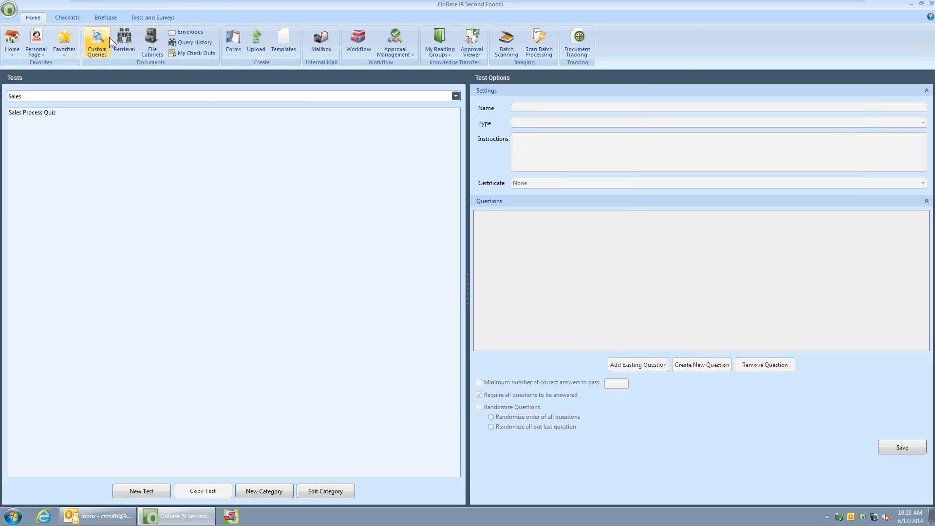
click(123, 38)
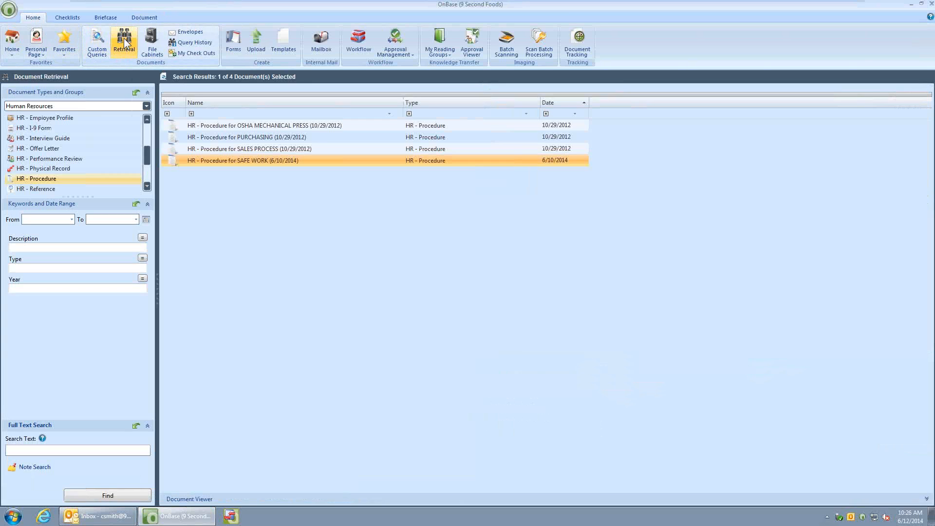
click(89, 105)
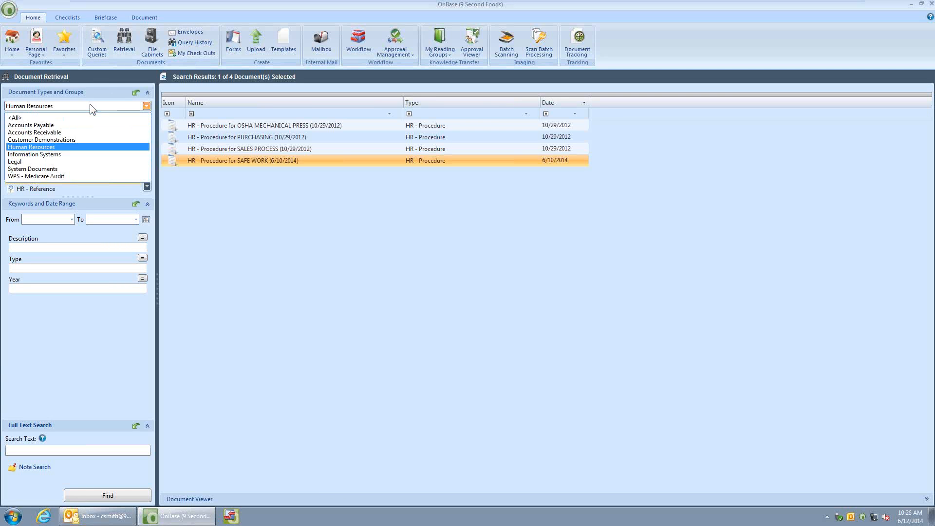
click(56, 168)
drag(148, 171, 148, 183)
click(146, 163)
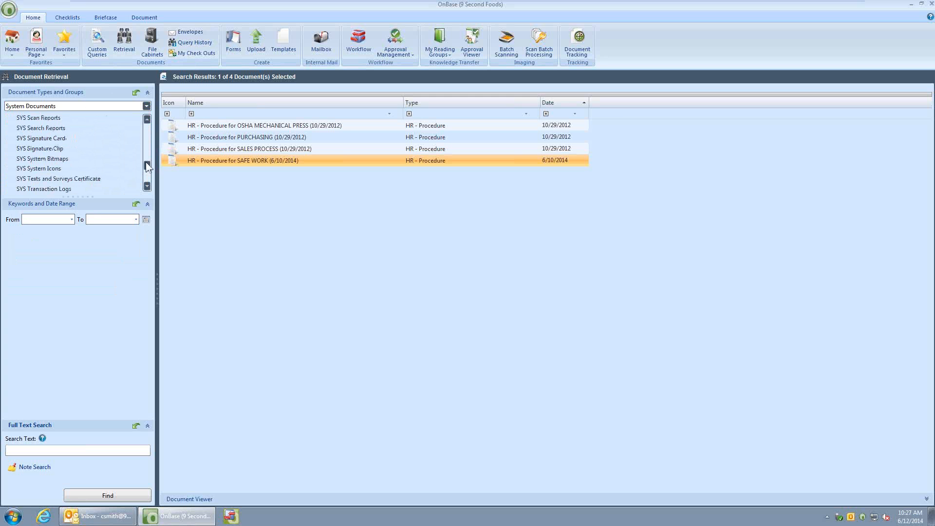
click(56, 180)
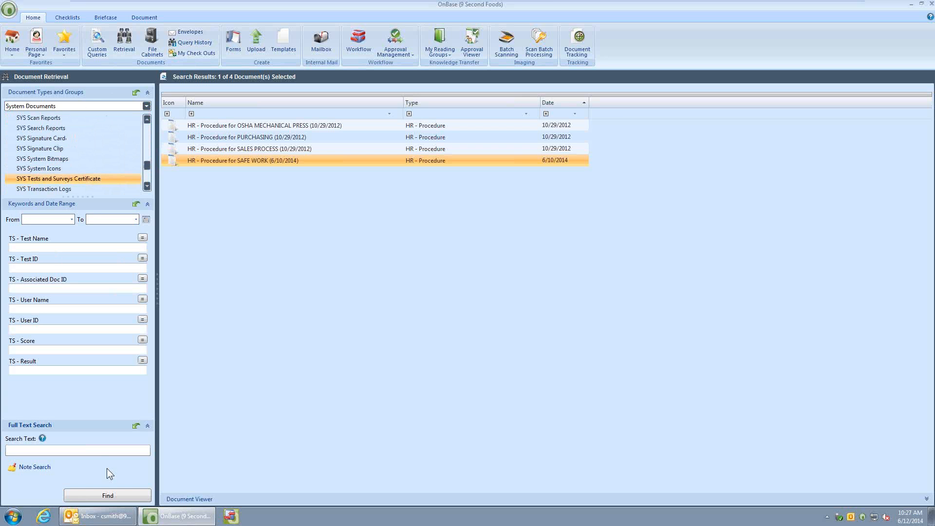
click(107, 495)
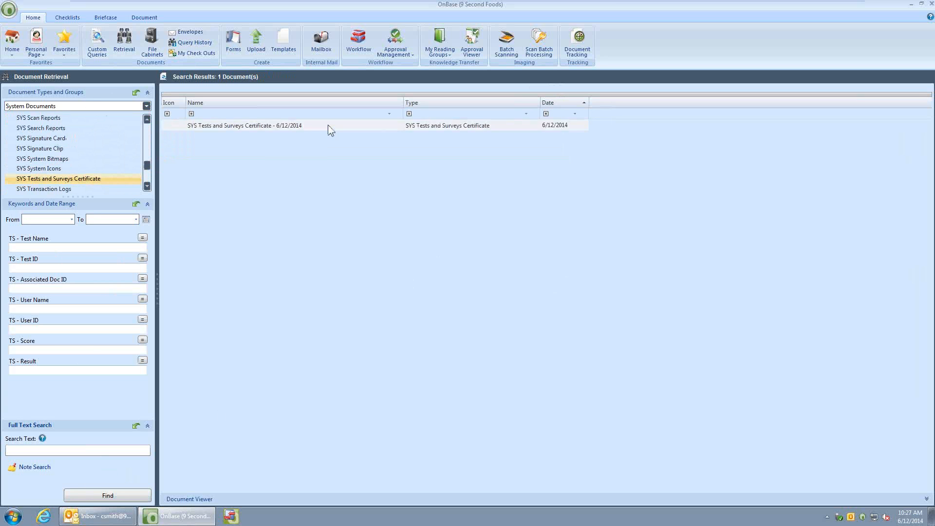
double_click(313, 125)
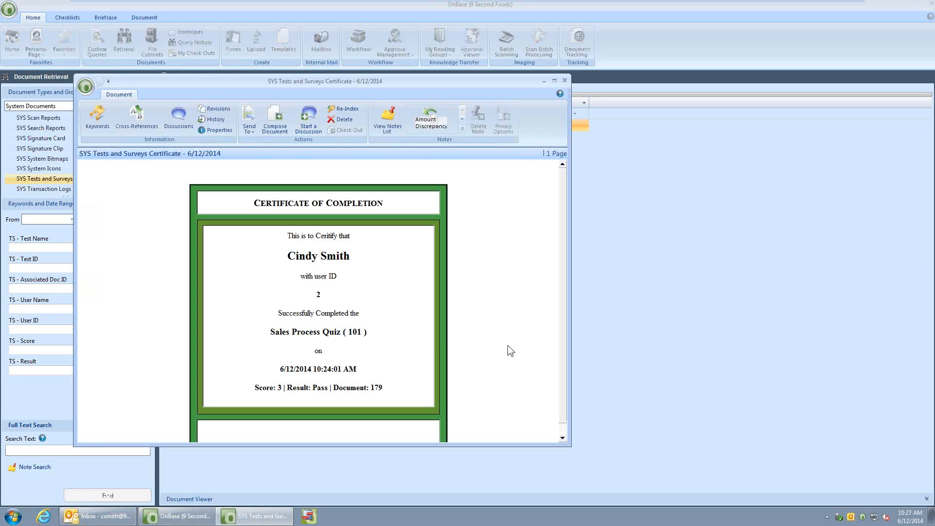
click(565, 80)
Minimize the virtual machine, start the PowerPoint slide show from slide 9 and advance to the "What Does It Do?" slide
mouse_move(591, 2)
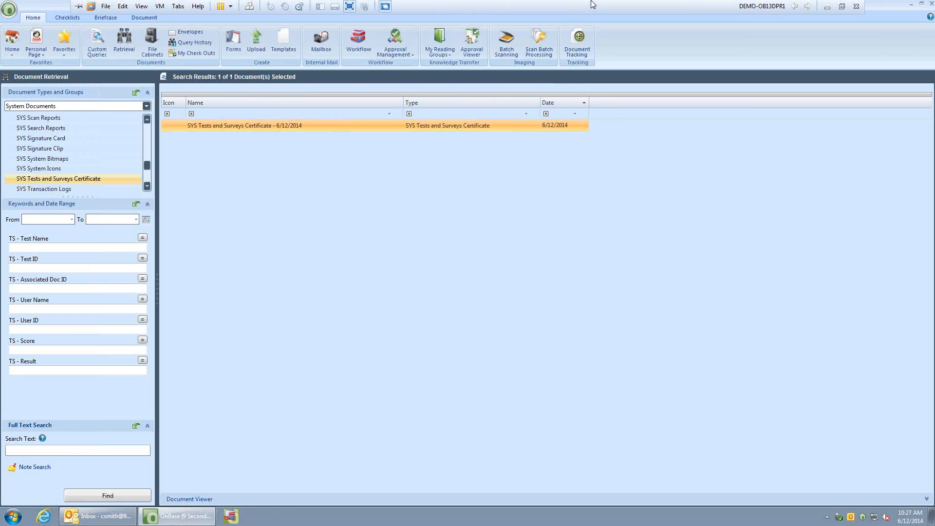
click(827, 7)
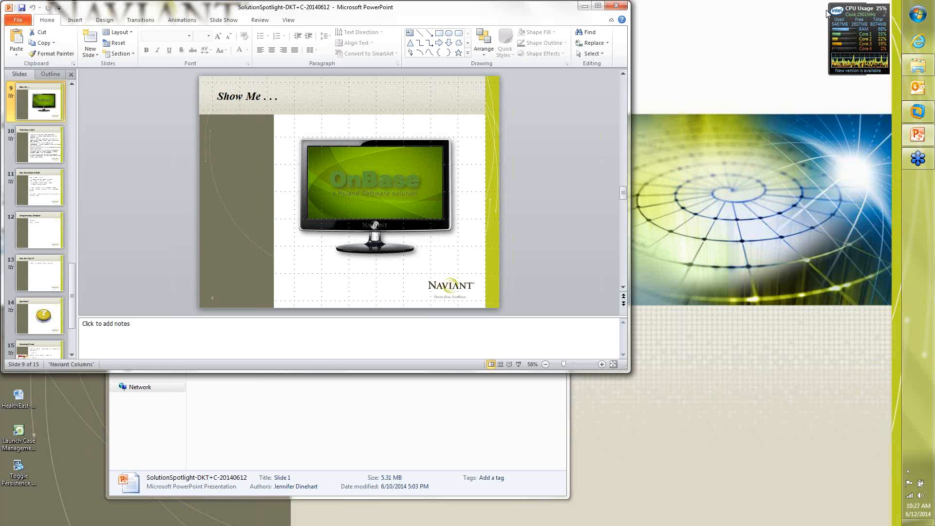
click(518, 364)
key(Right)
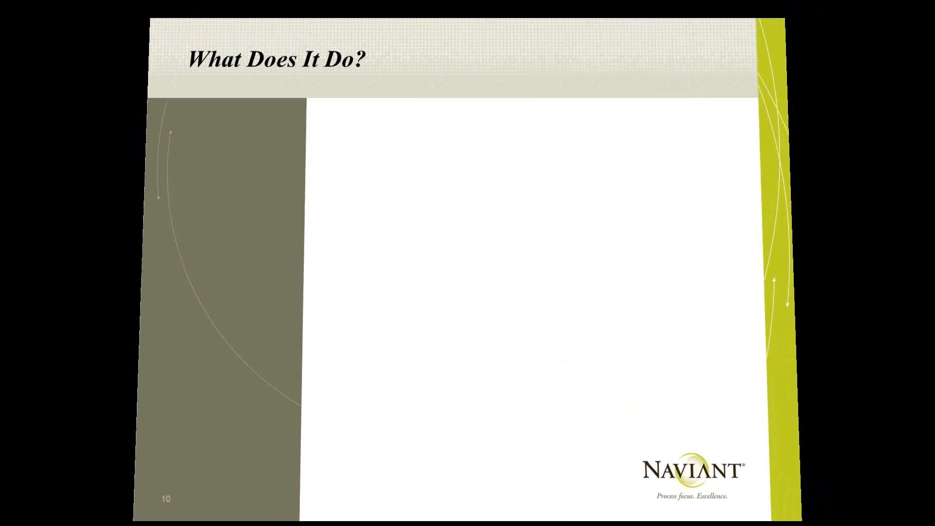